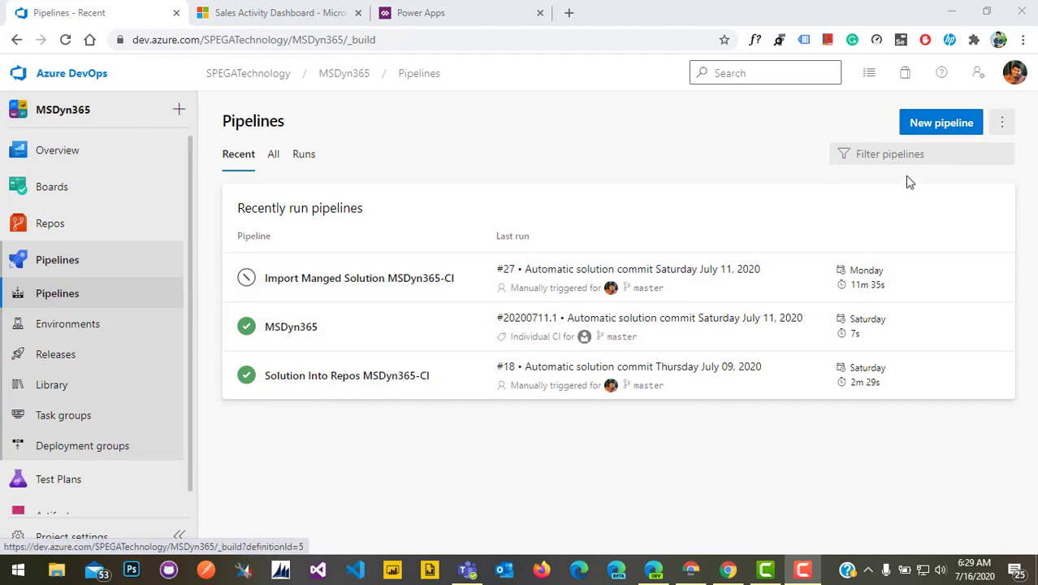
Start a classic-editor pipeline on Azure Repos Git MSDyn365/master from an empty job
click(932, 126)
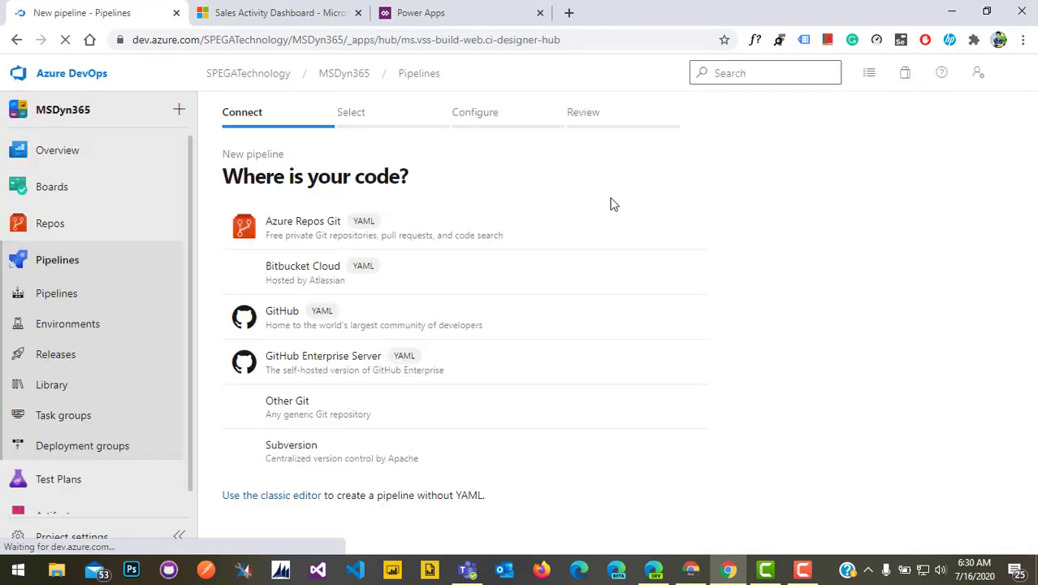
click(279, 499)
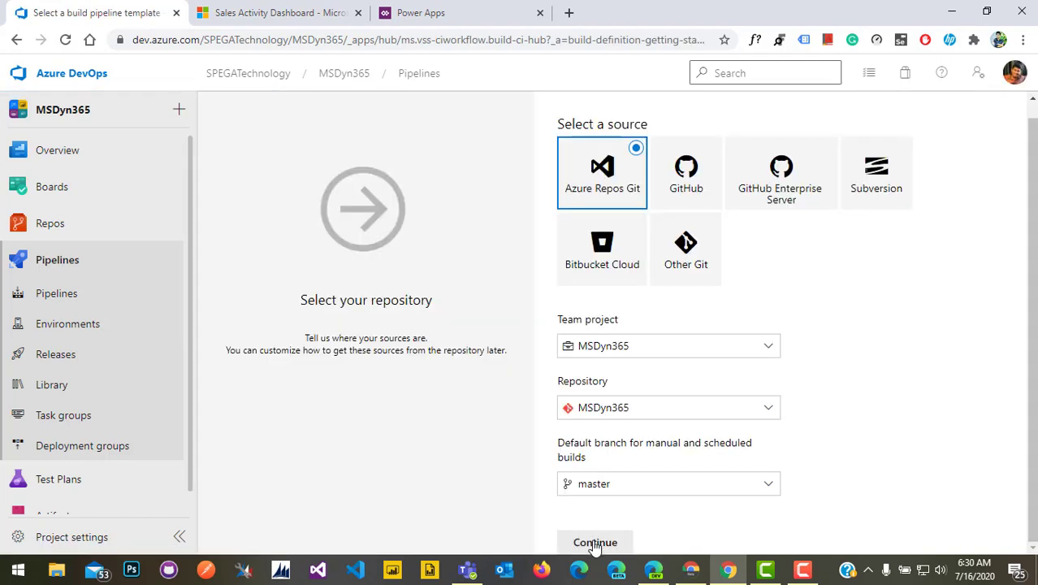
click(595, 542)
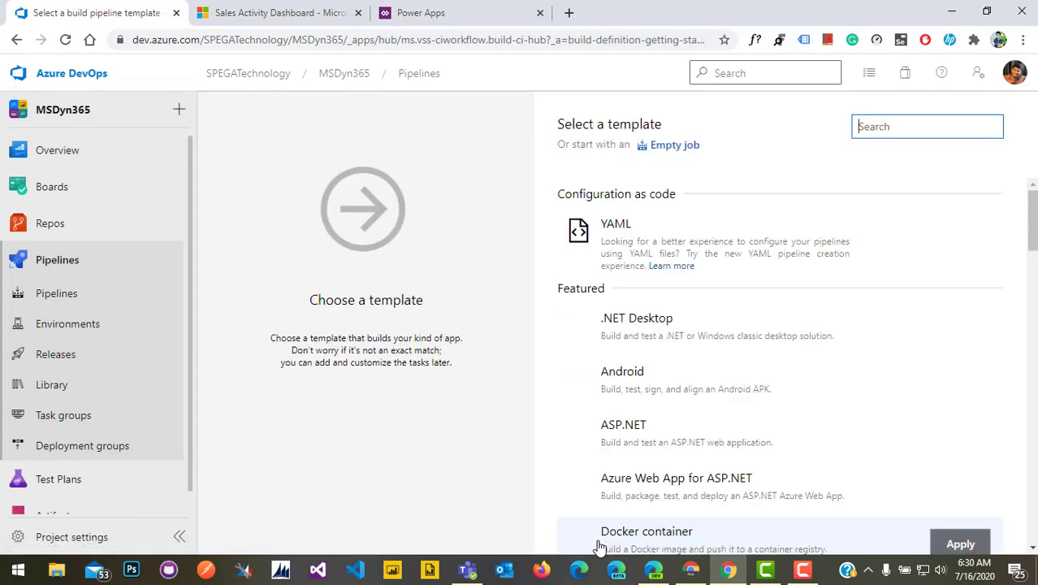
click(678, 147)
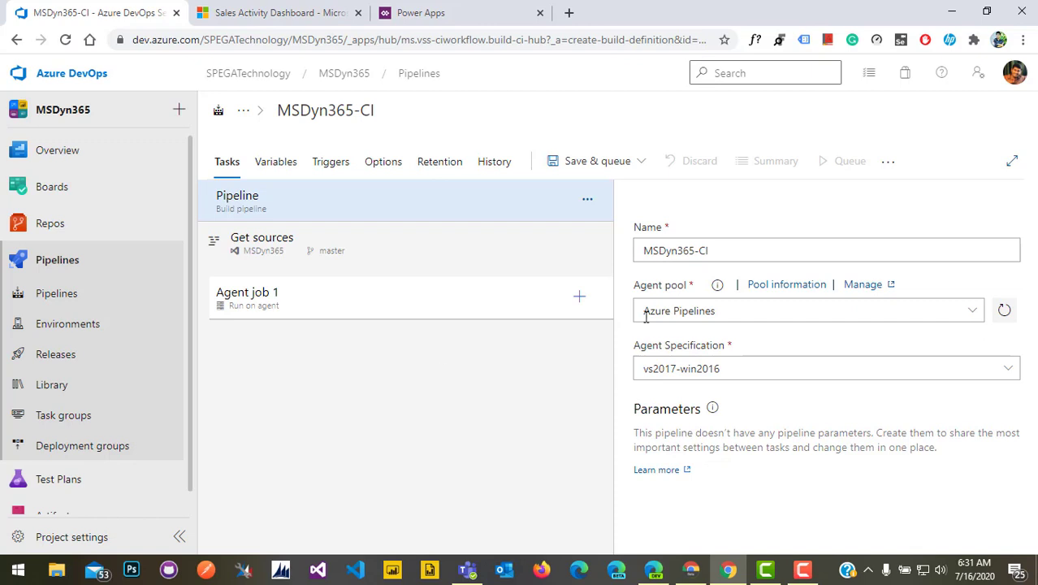
Rename the pipeline to 'Import Unmanaged Solution MSDyn365-CI'
click(643, 252)
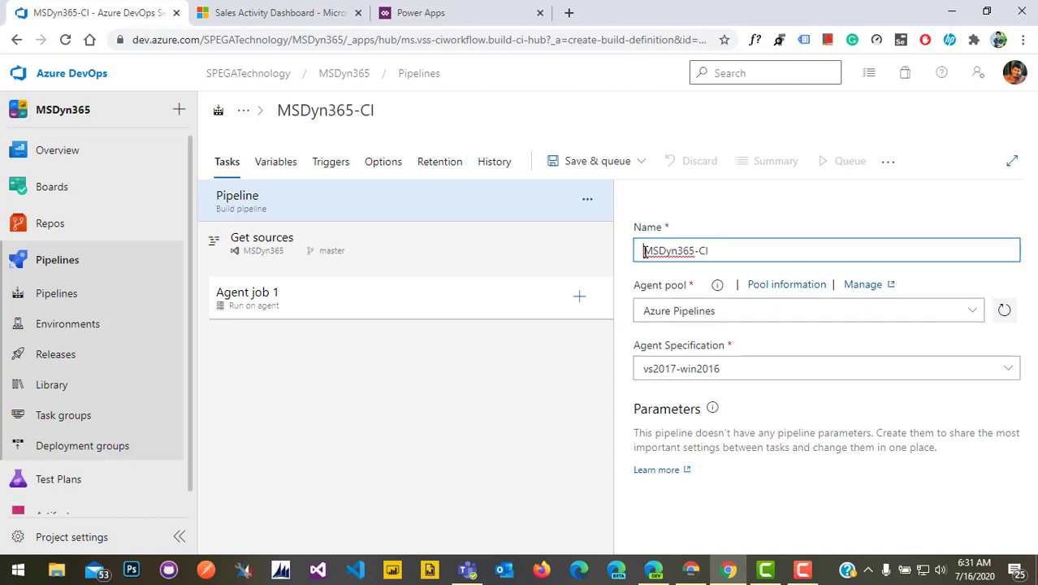
text(I)
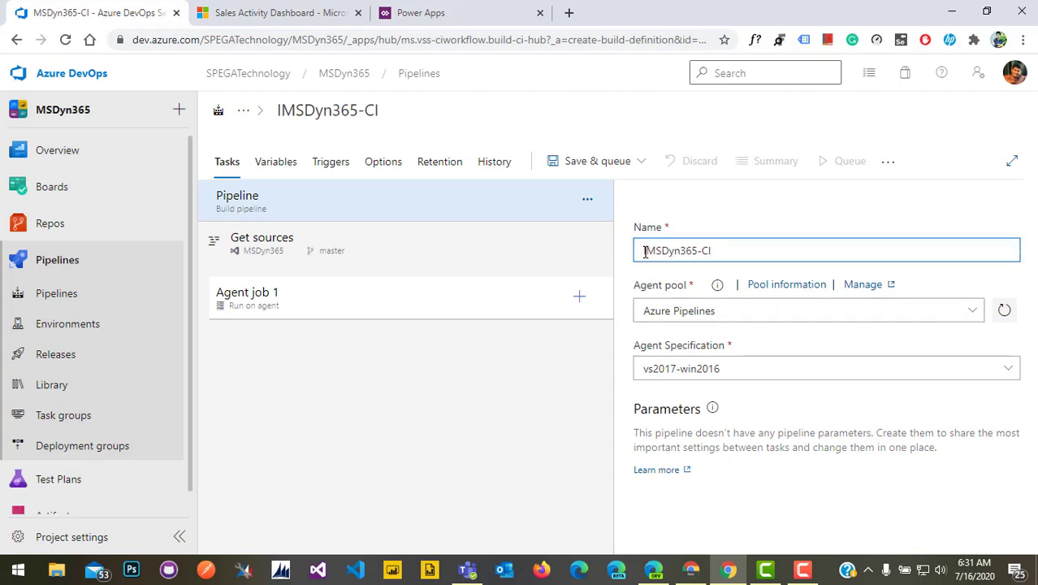
key(BackSpace)
text(Import )
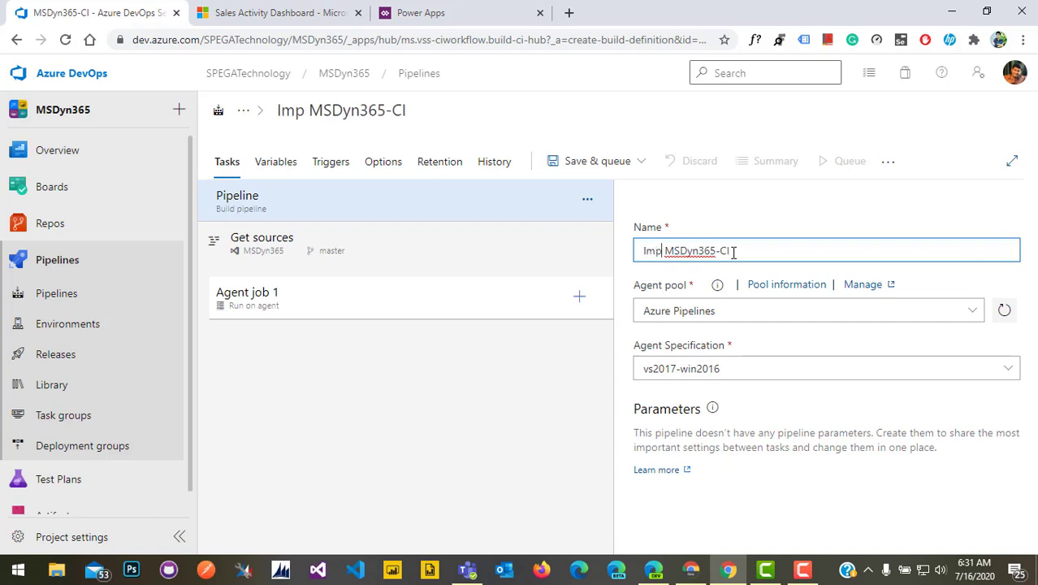
text( Unmanag)
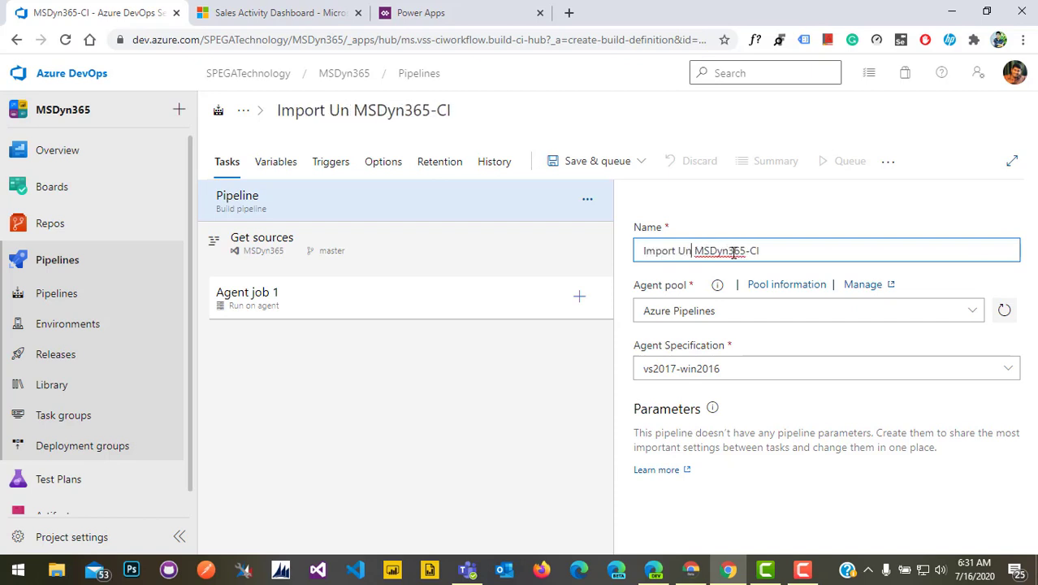
text(ed)
click(690, 250)
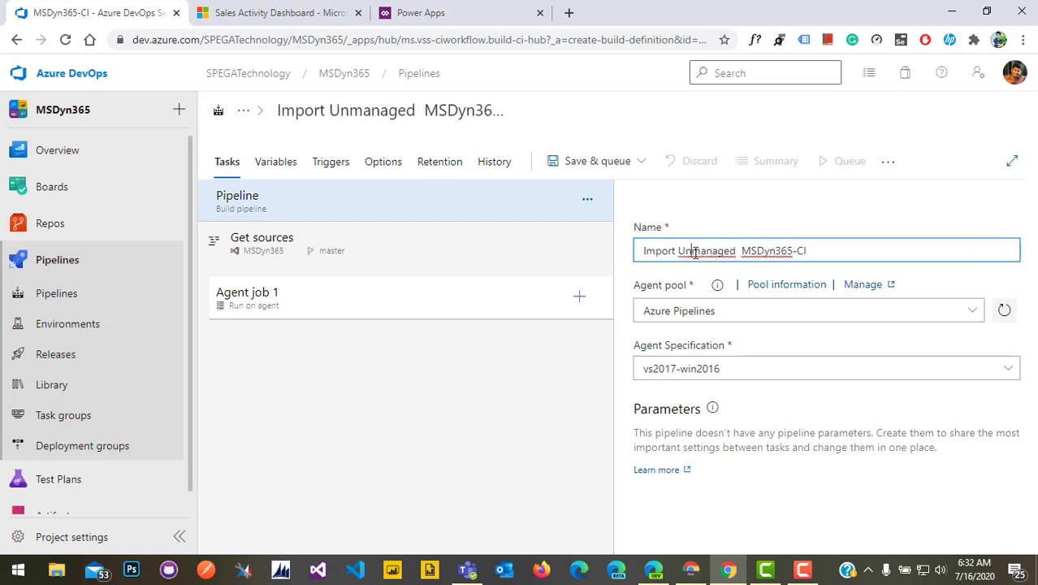
key(BackSpace)
key(Right)
key(Right)
key(Right)
key(Right)
key(Right)
key(Right)
key(Right)
key(Right)
key(Right)
text(Solutio)
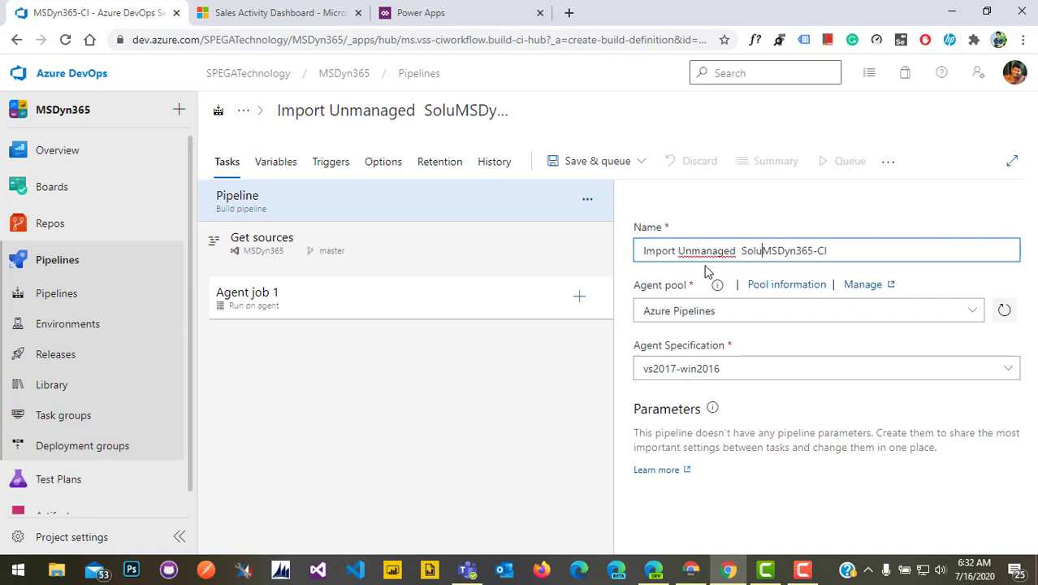
text(n)
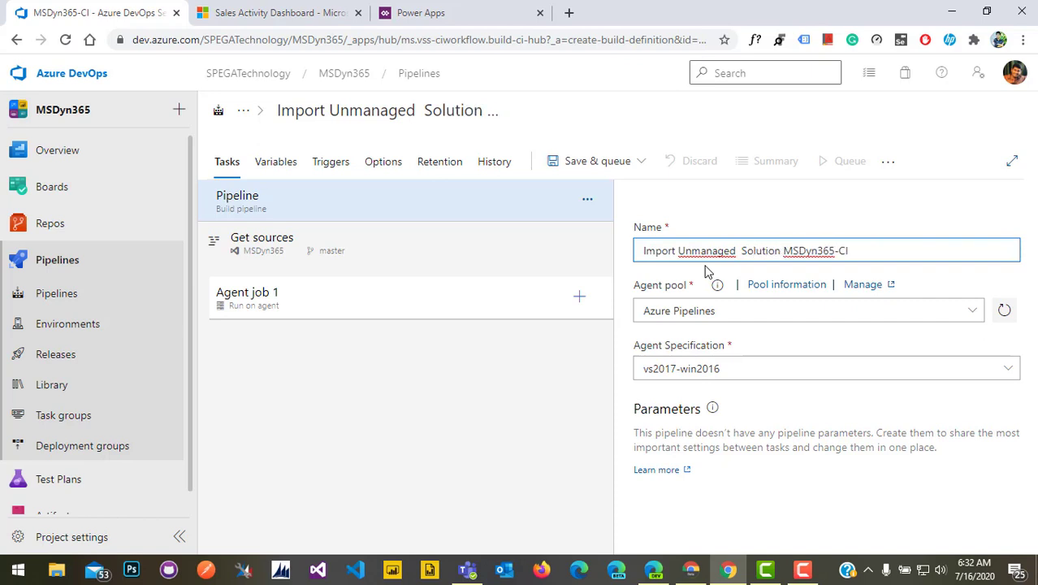
Save the pipeline to the root folder without queuing a run
click(638, 162)
click(589, 215)
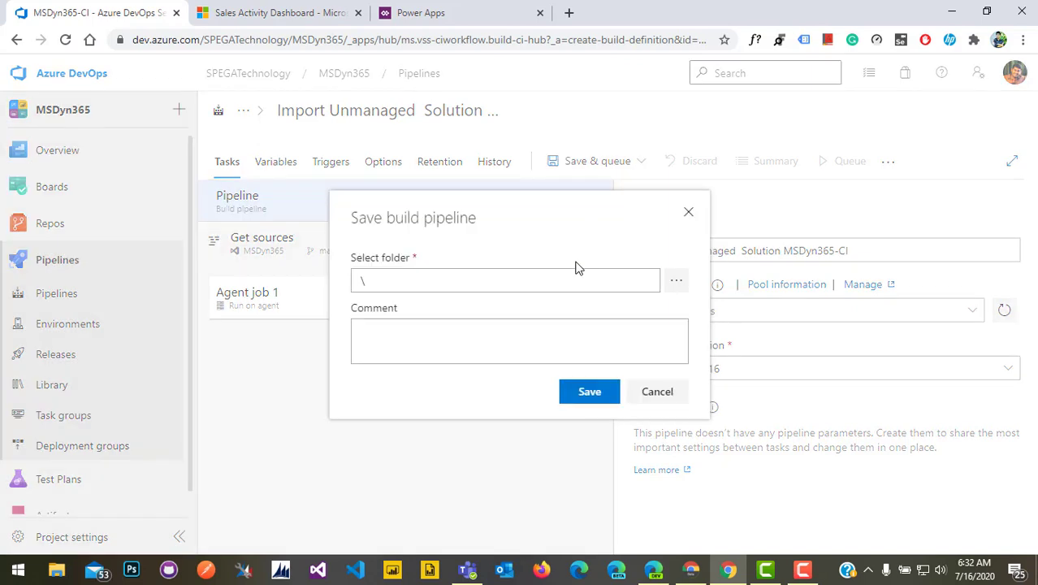
click(581, 392)
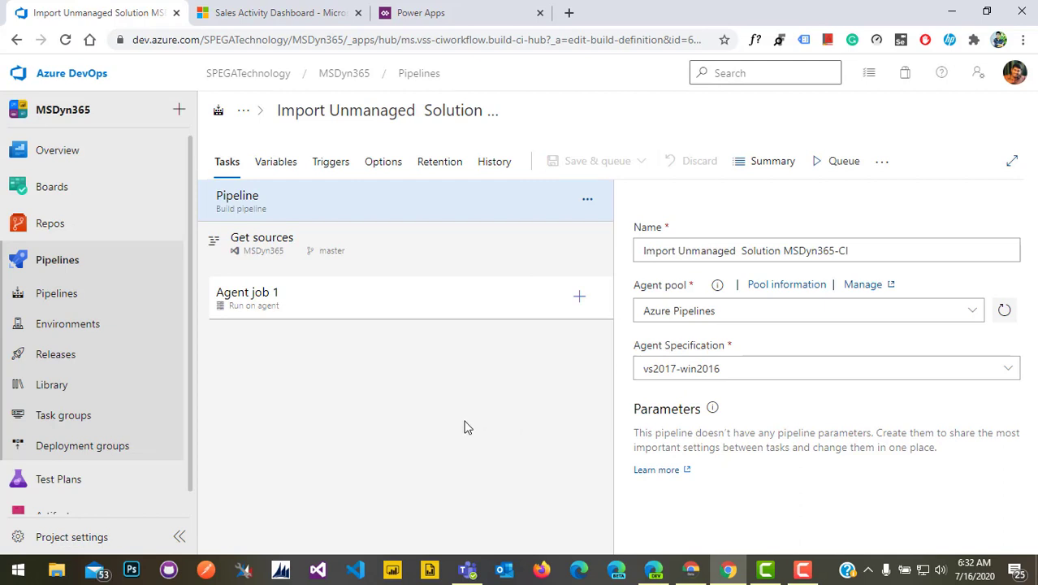
Tick 'Allow scripts to access the OAuth token' in Agent job 1's additional options
click(409, 311)
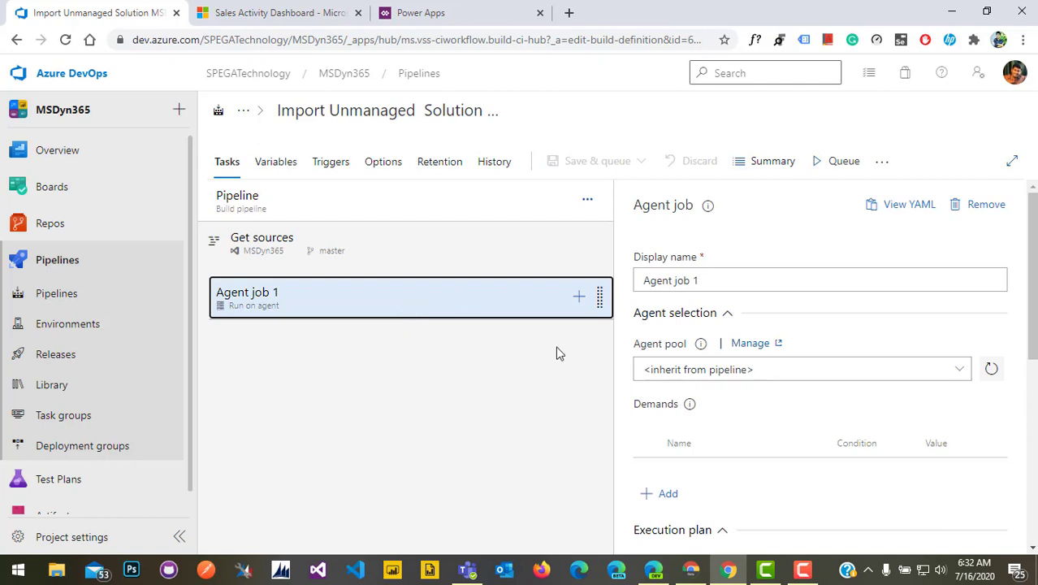
scroll(727, 474, down, 3)
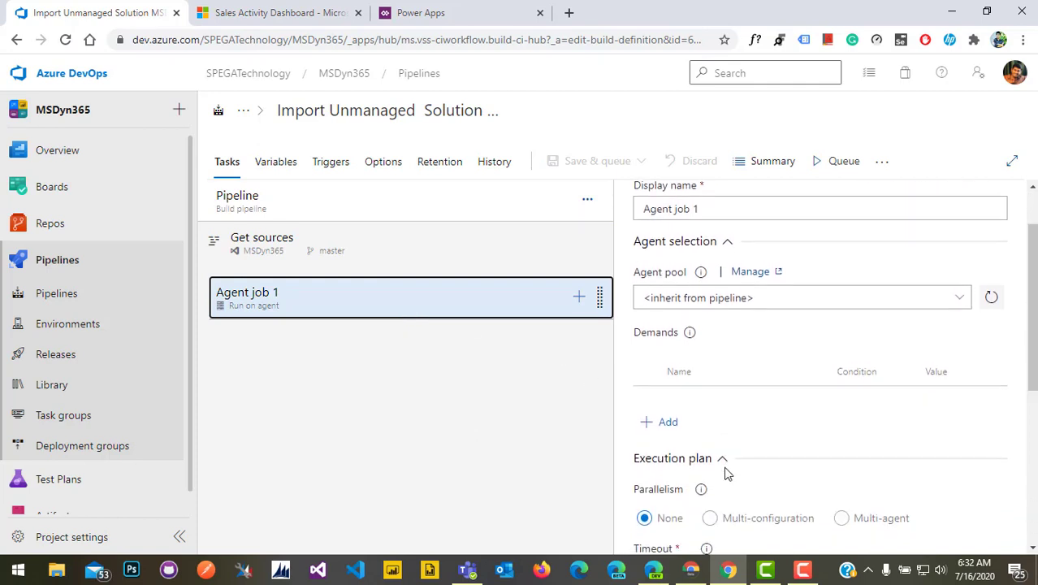
scroll(727, 474, down, 3)
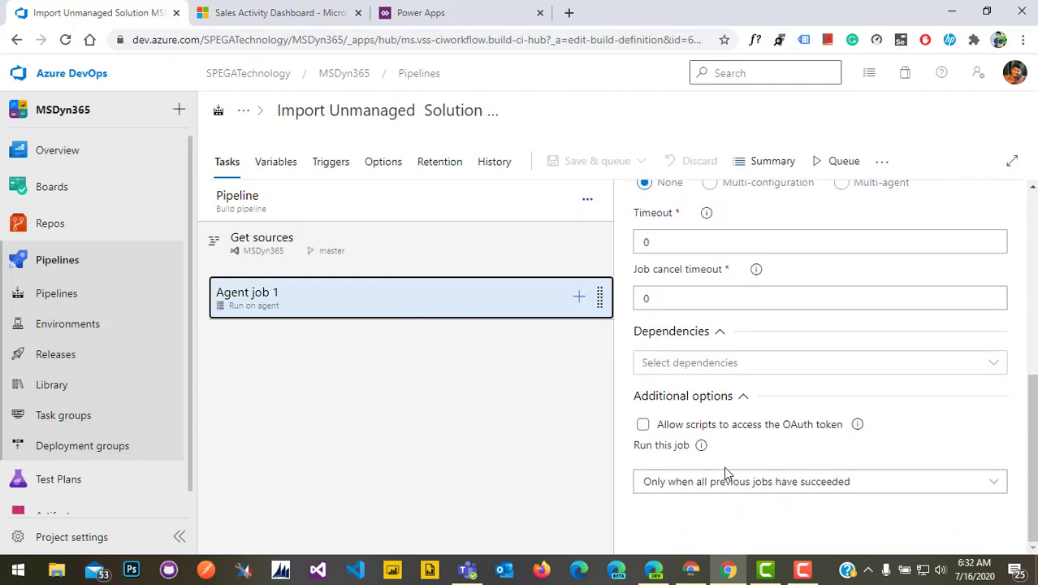
click(643, 425)
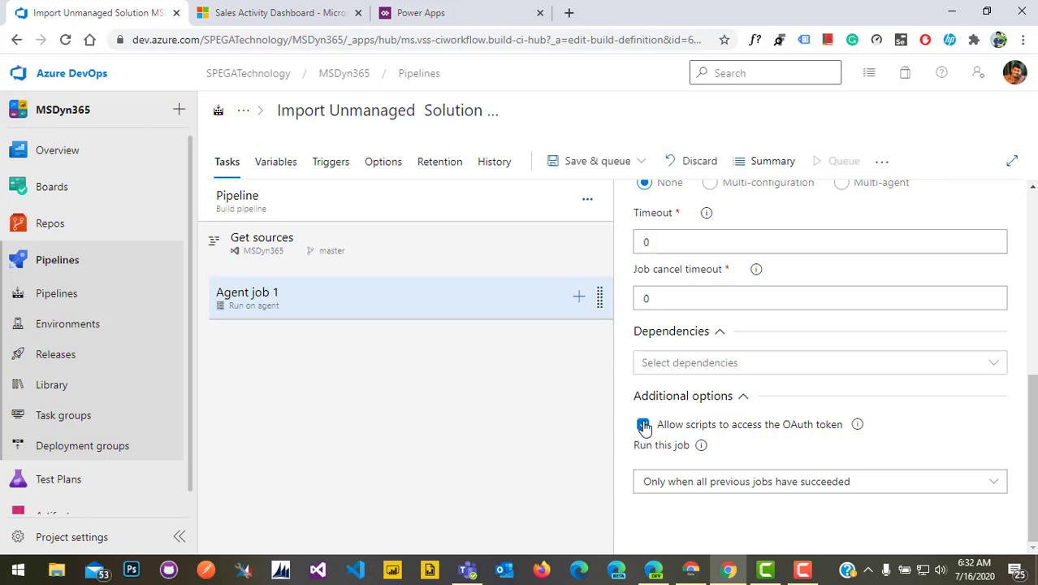
scroll(755, 398, up, 3)
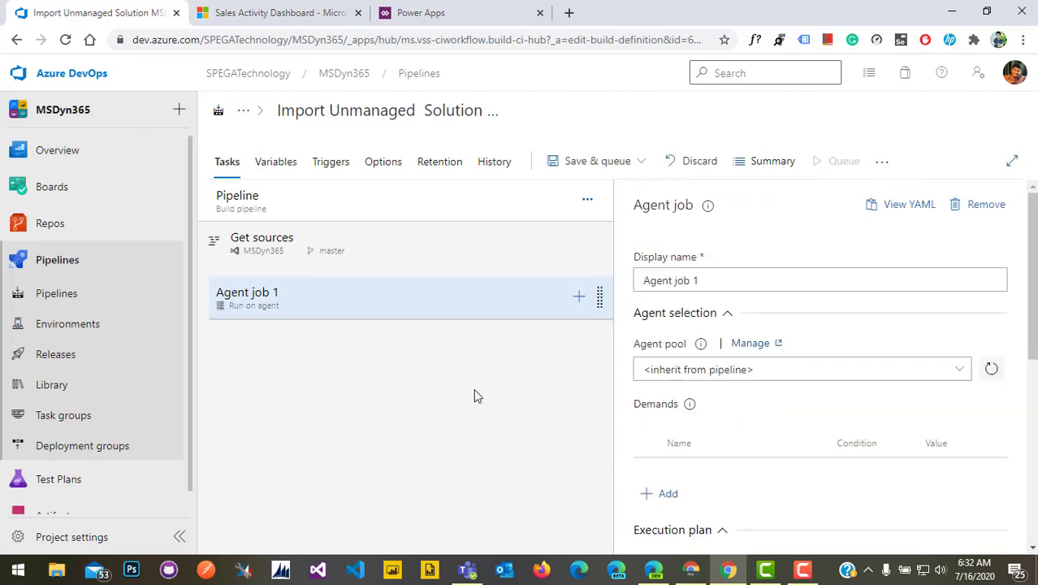
Search 'power plat' and add the Power Platform Tool Installer and Export Solution tasks
click(580, 298)
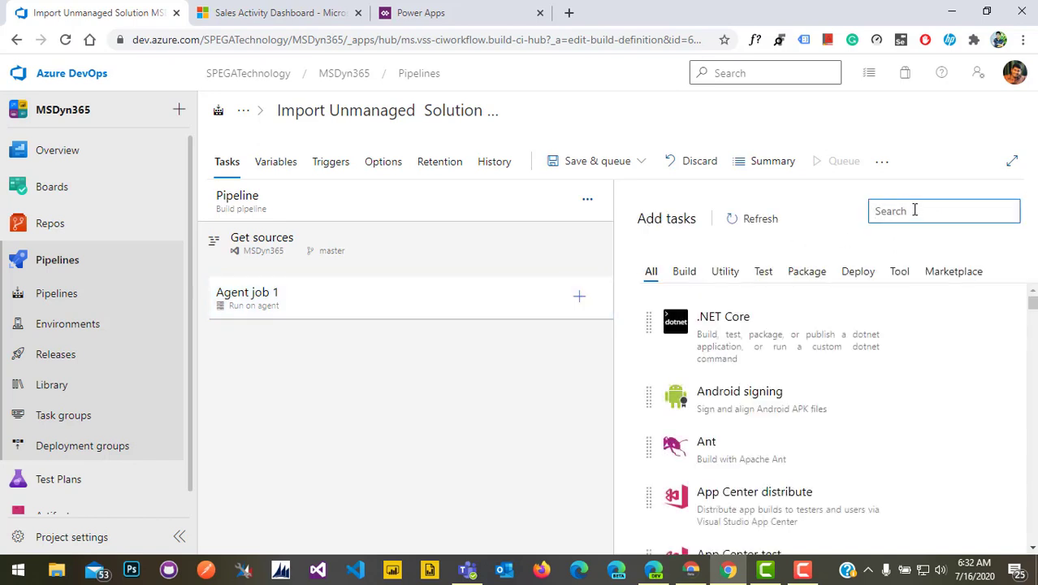
text(power plat)
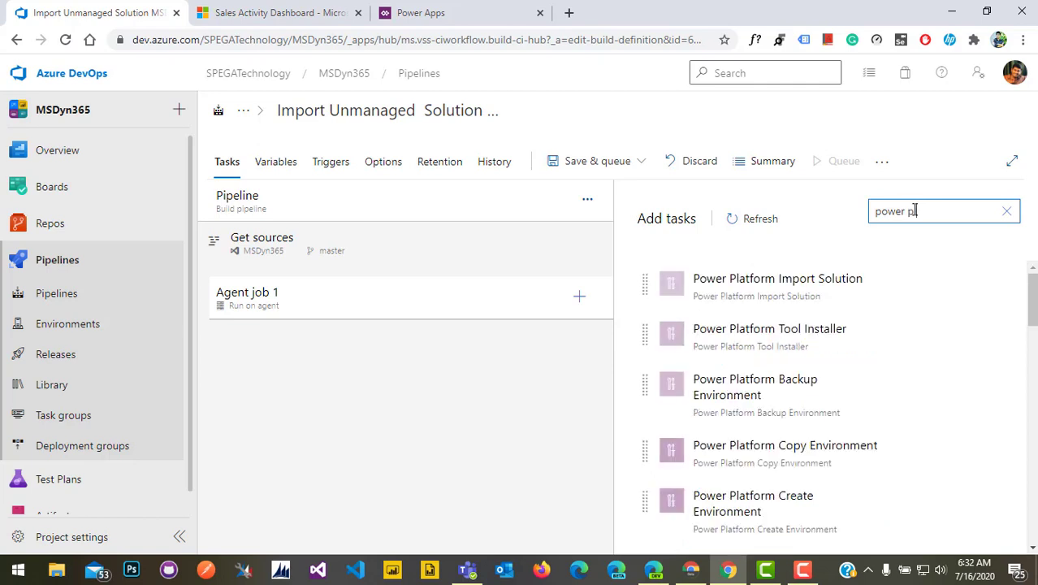
mouse_move(950, 387)
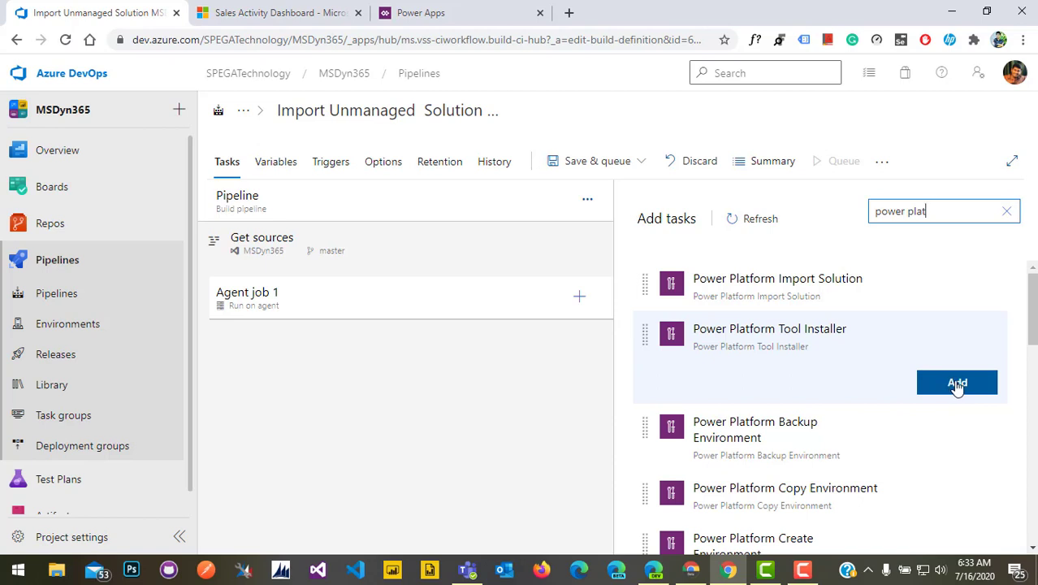
click(958, 385)
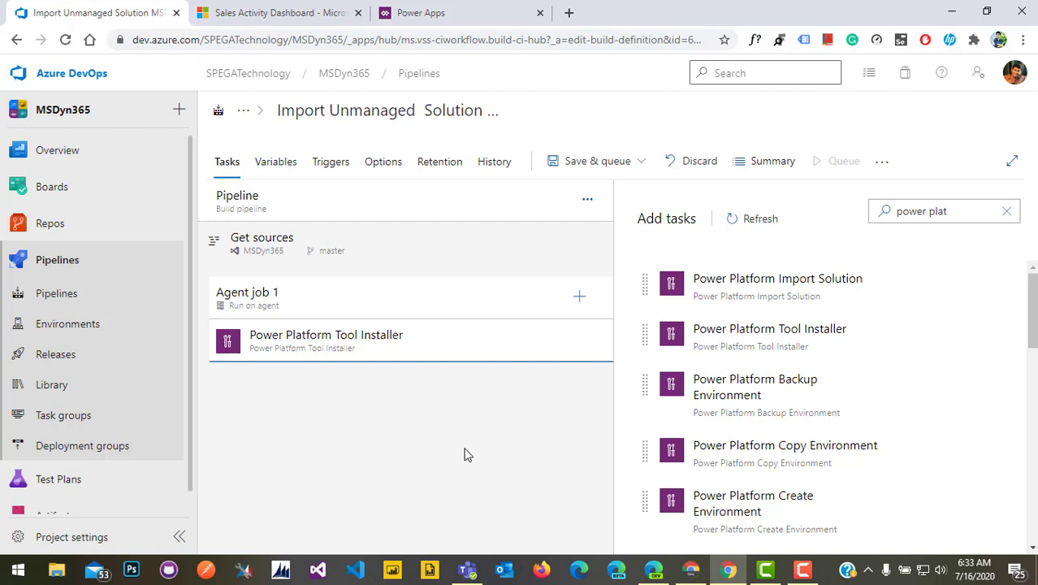
mouse_move(772, 406)
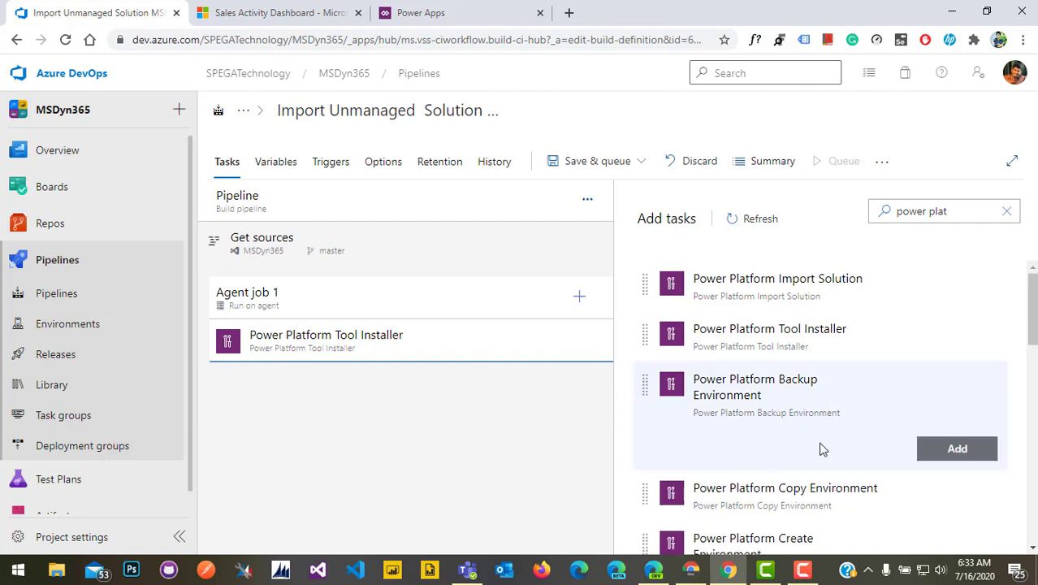
scroll(794, 469, down, 3)
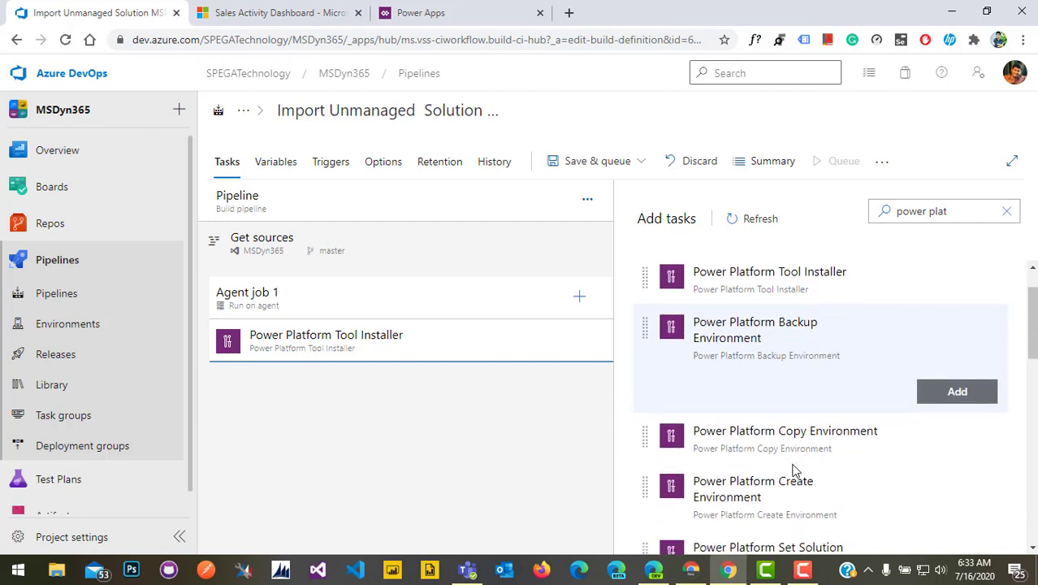
scroll(800, 455, down, 4)
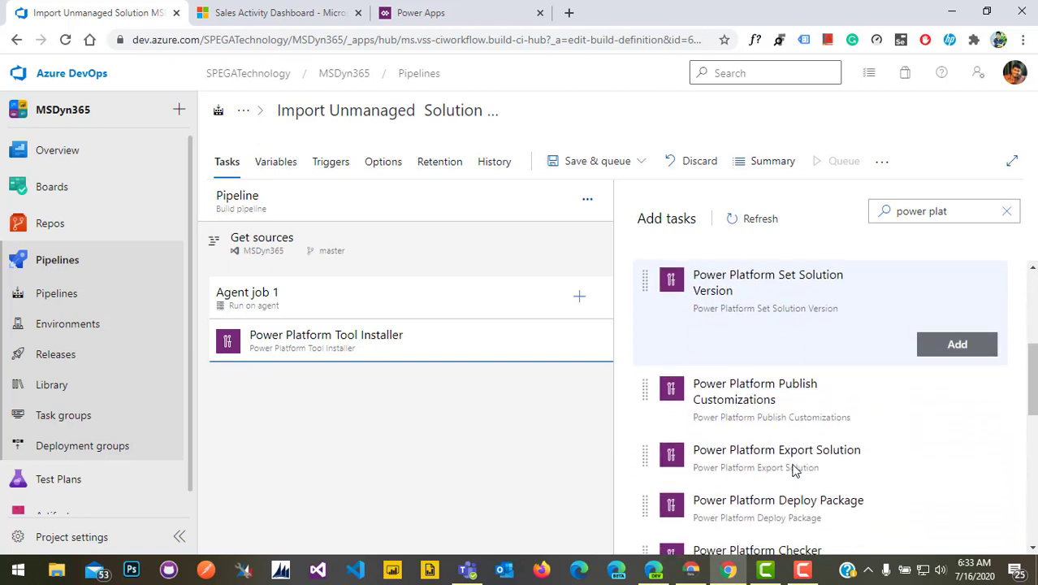
mouse_move(818, 405)
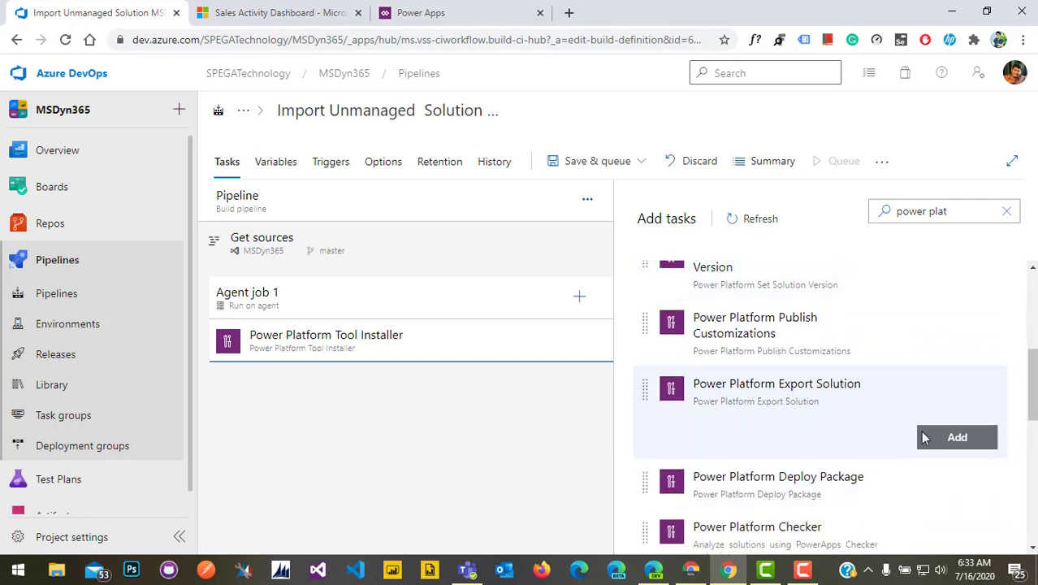
click(958, 439)
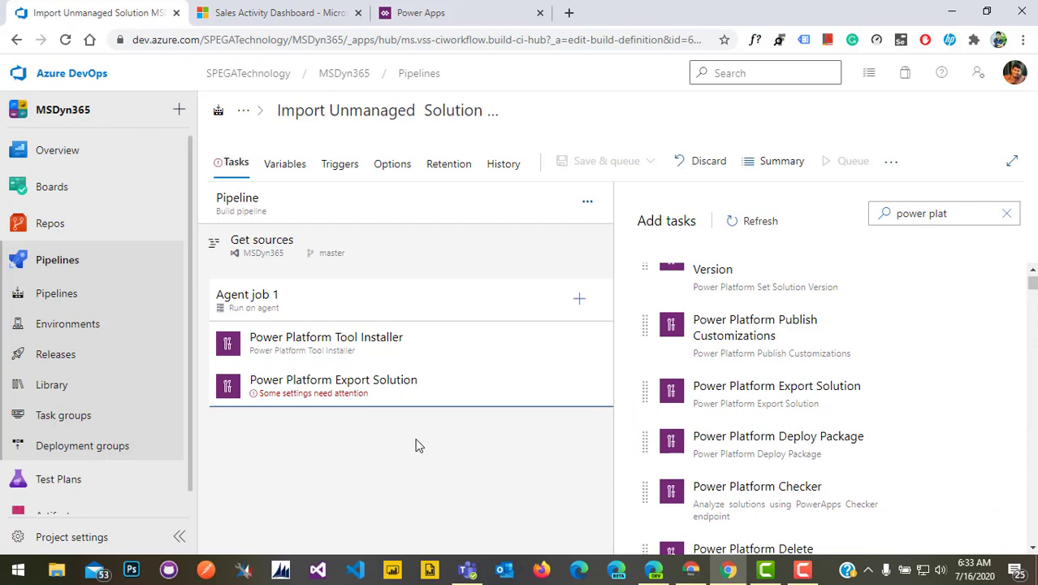
Give the Export Solution task the spegadevops service connection and Solution Name $(SolutionName)
click(361, 406)
scroll(782, 347, down, 2)
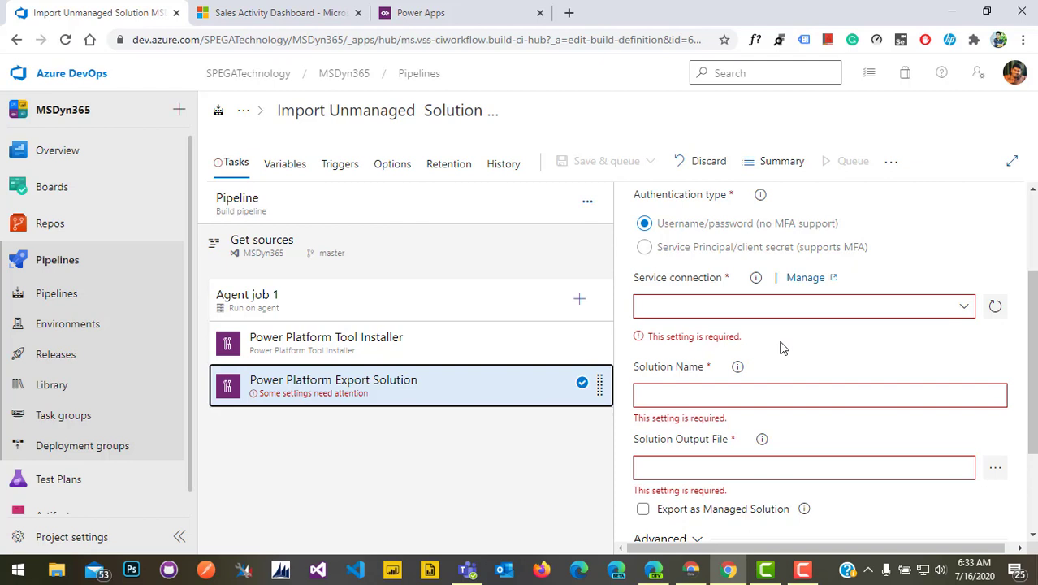
click(994, 308)
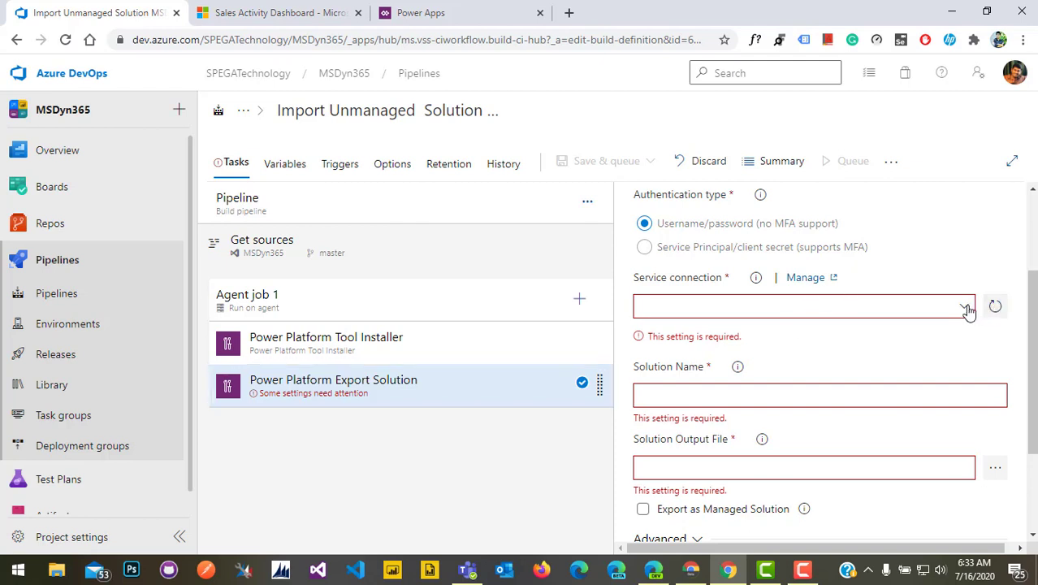
click(965, 307)
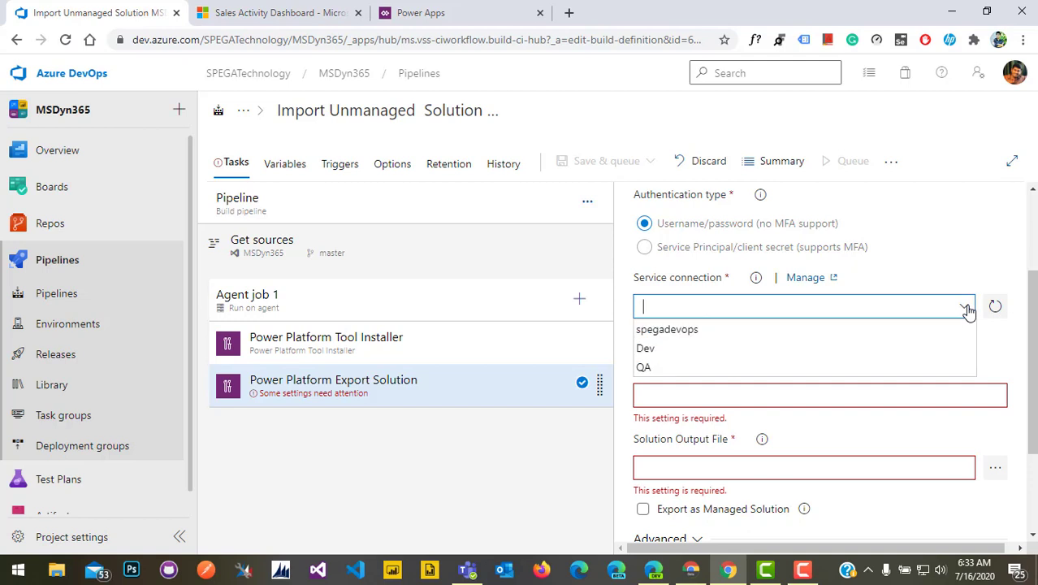
click(894, 331)
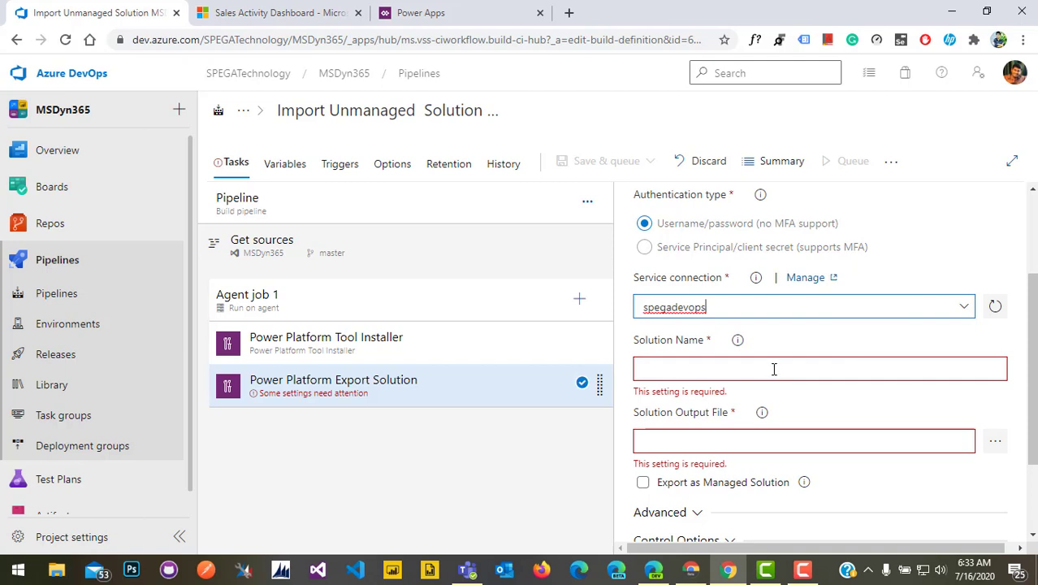
click(773, 370)
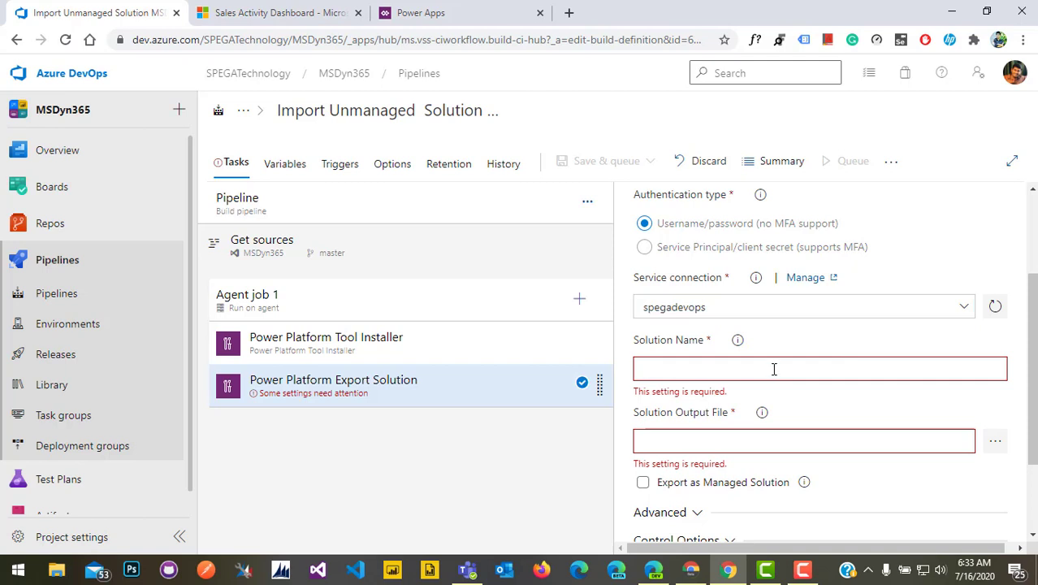
text($()
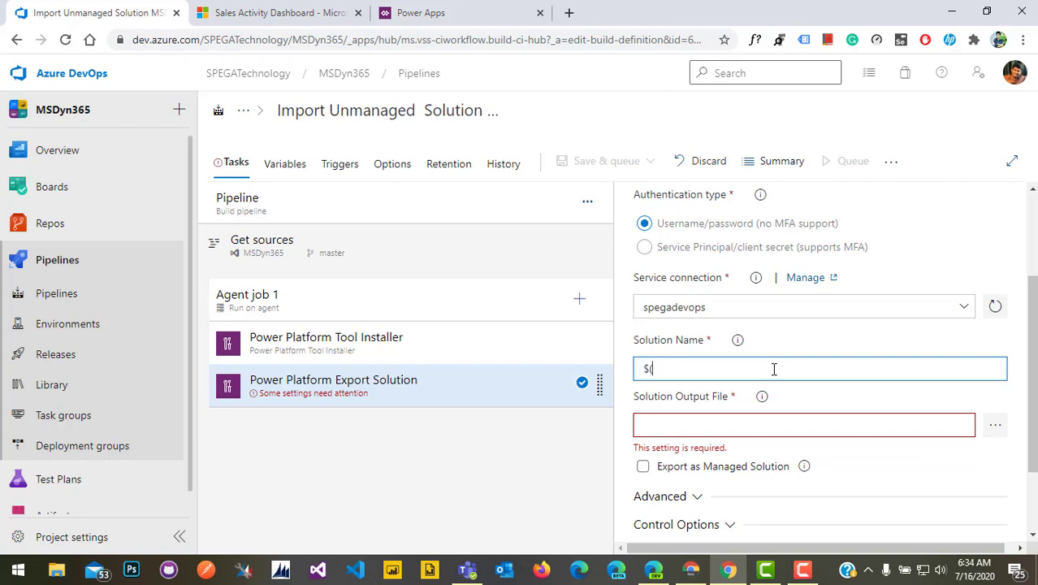
text(SolutionName))
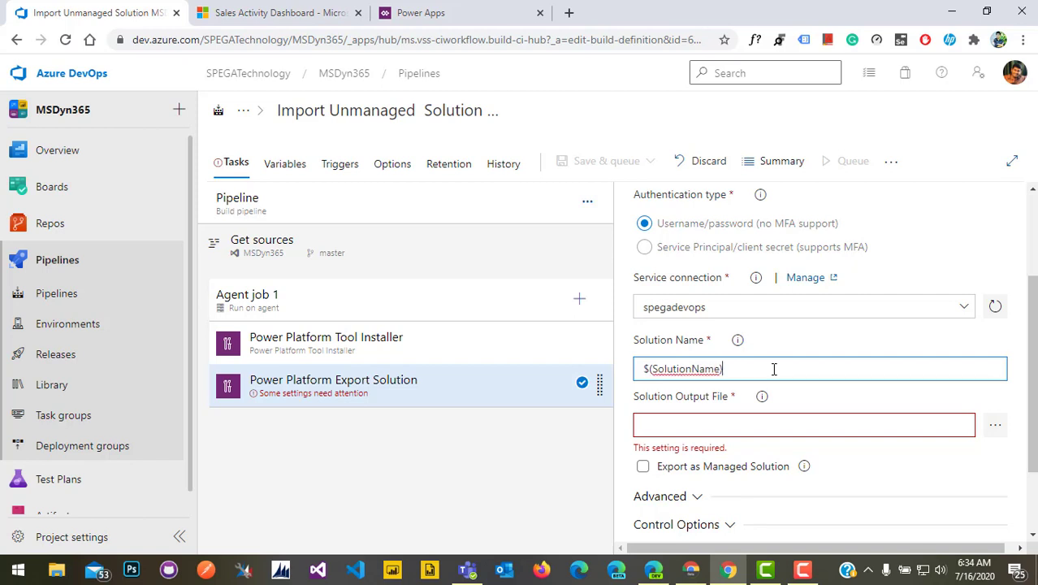
Create a SolutionName variable with value SPEGATechnology, checking the solution name in Power Apps
click(290, 169)
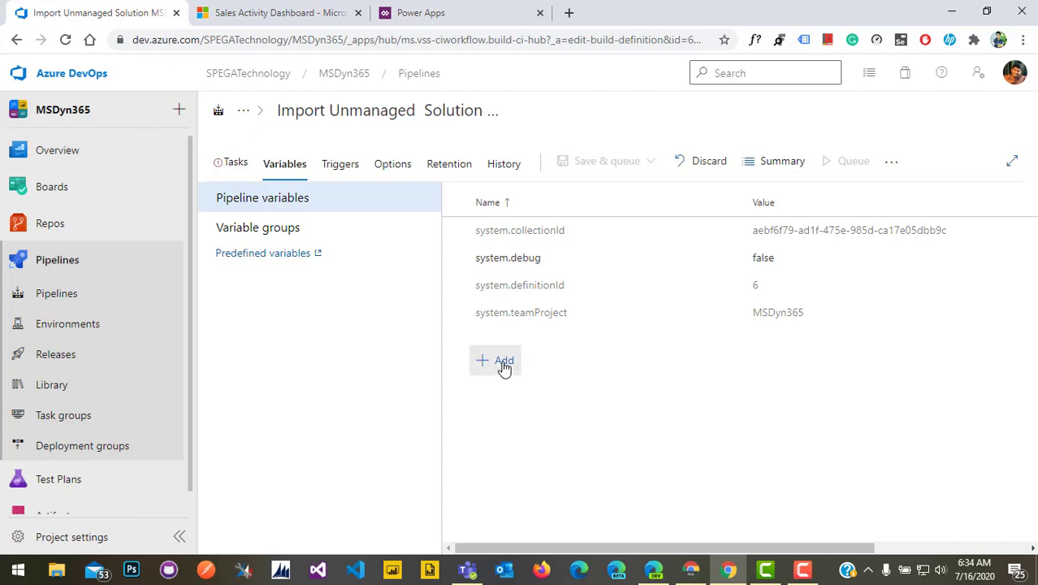
click(503, 366)
text(S)
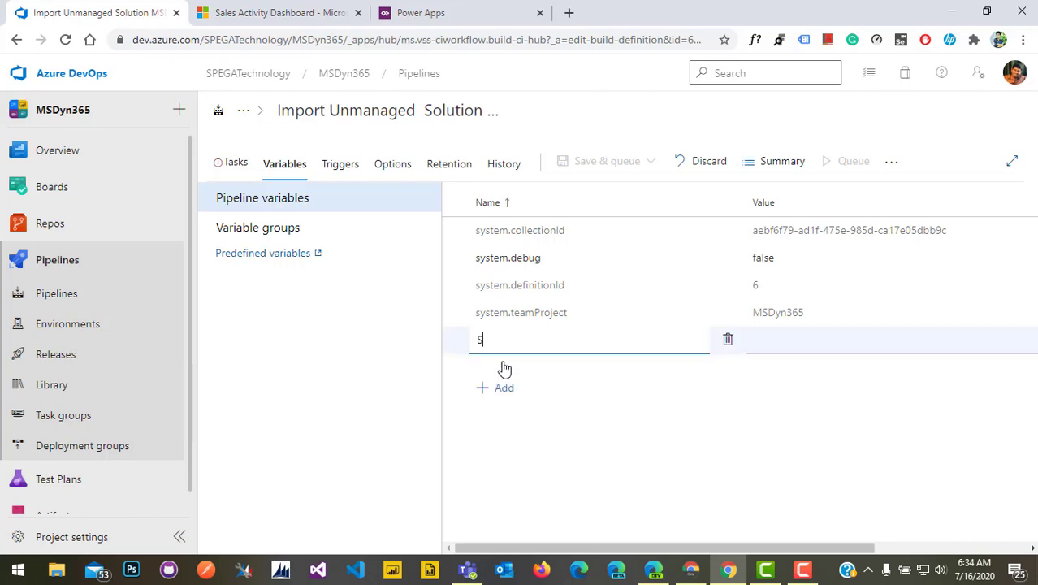
text(olutionName)
click(556, 452)
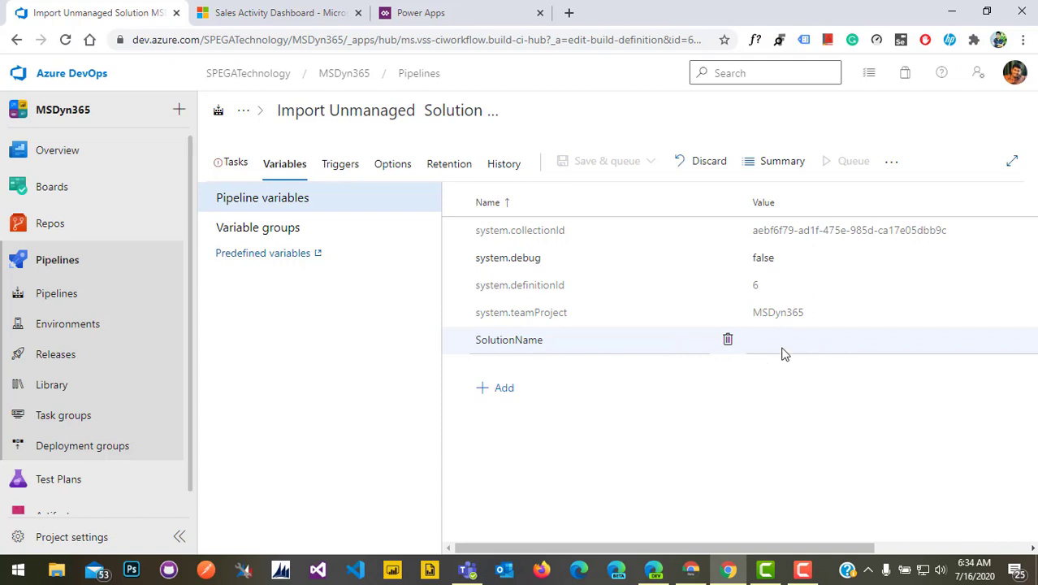
click(692, 571)
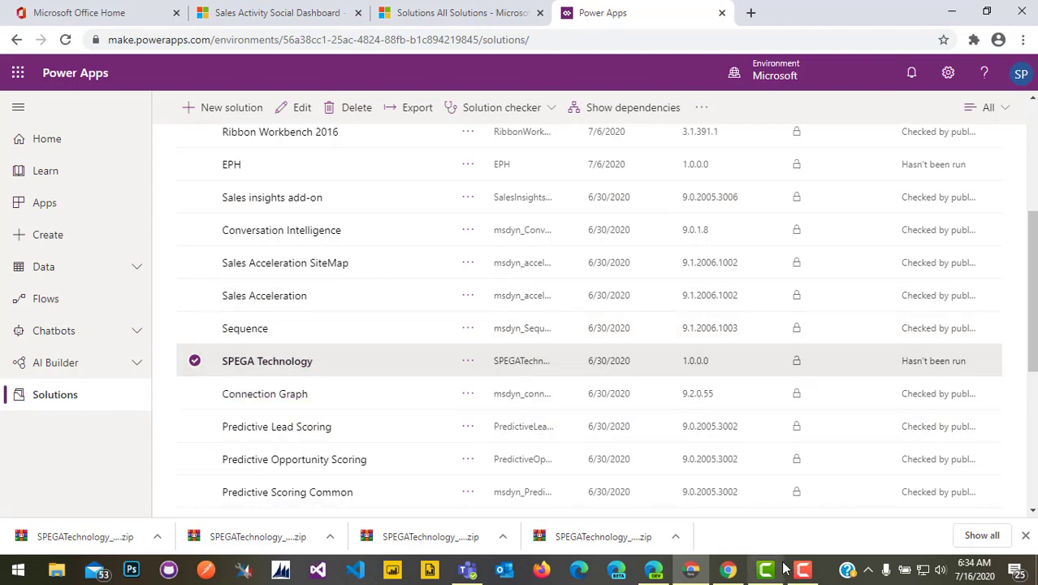
click(730, 570)
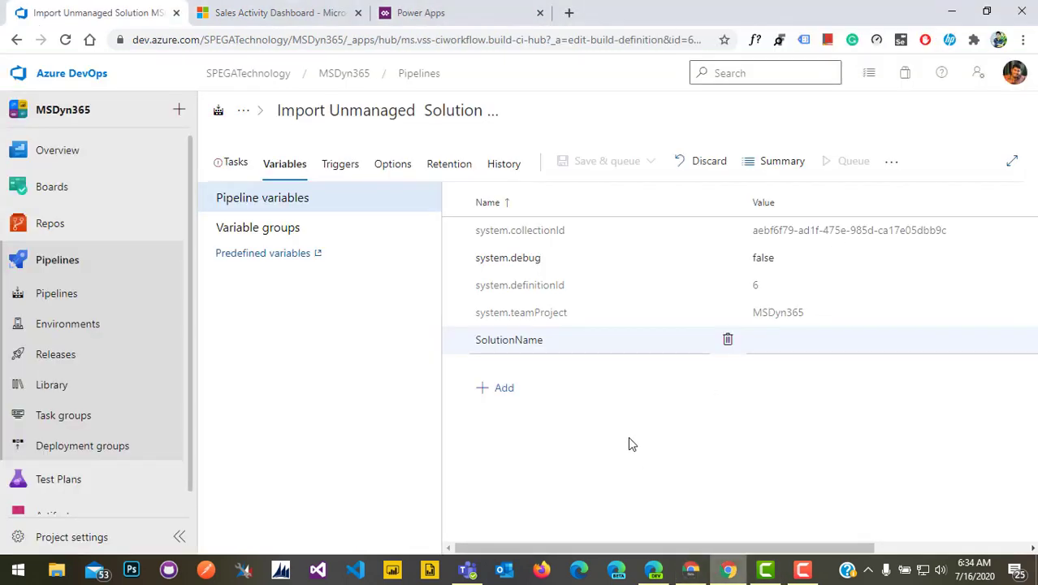
click(771, 340)
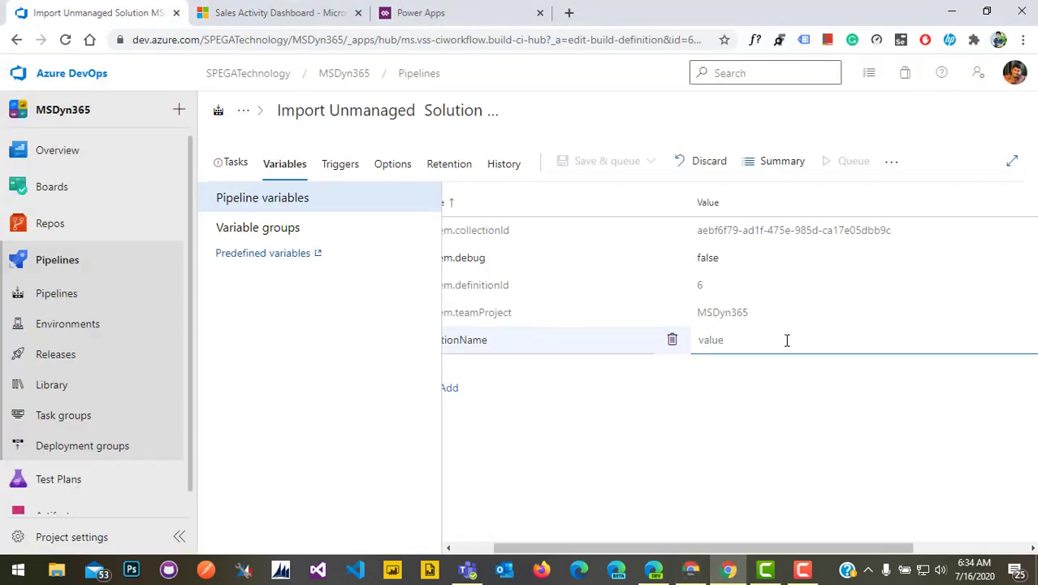
text(SPEGATechnology)
Paste $(Build.ArtifactStagingDirectory)\$(SolutionName).zip into the Export Solution task's Solution Output File
click(236, 165)
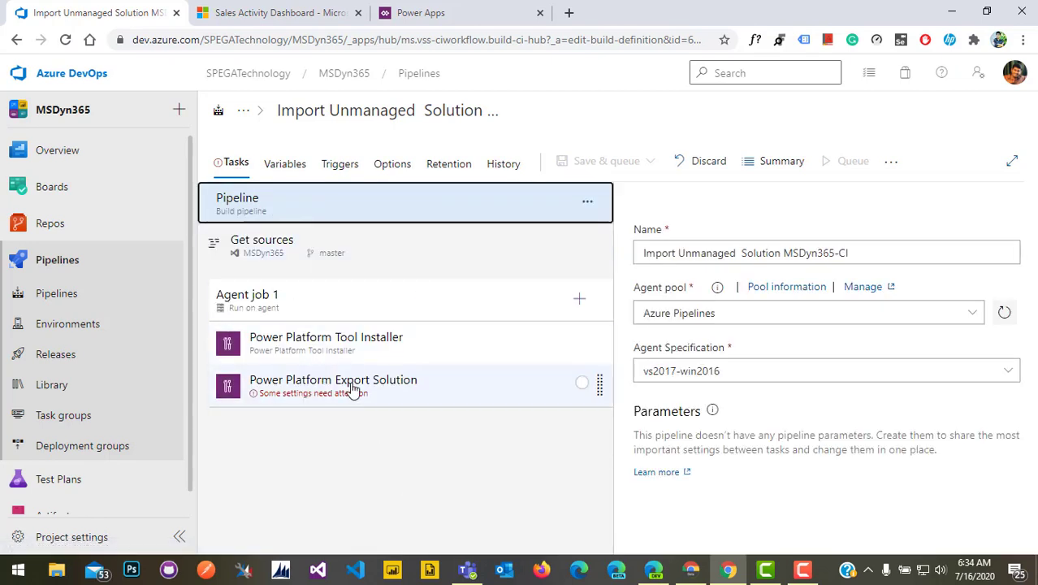
click(352, 389)
scroll(723, 496, down, 3)
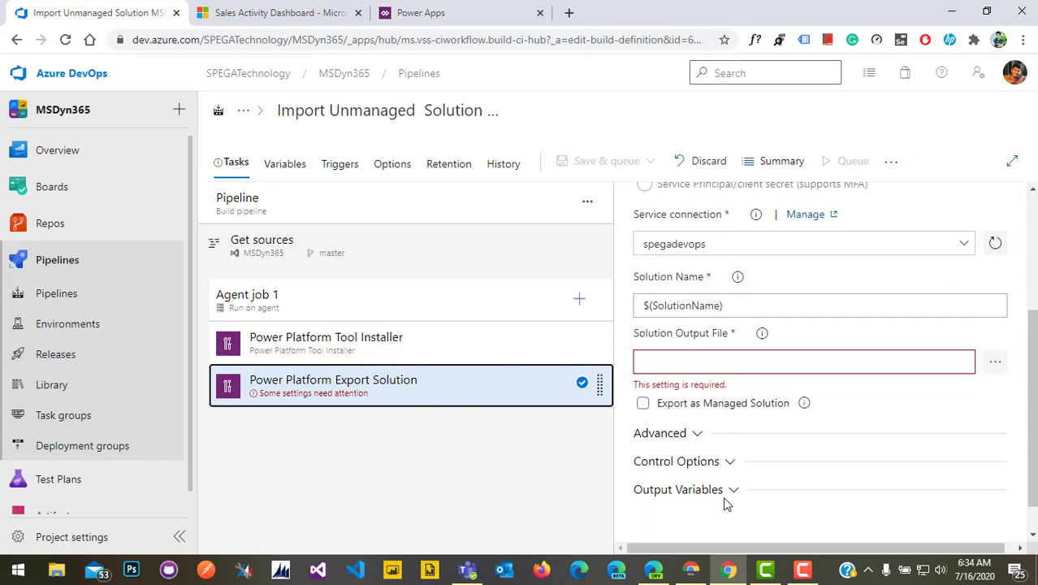
click(723, 363)
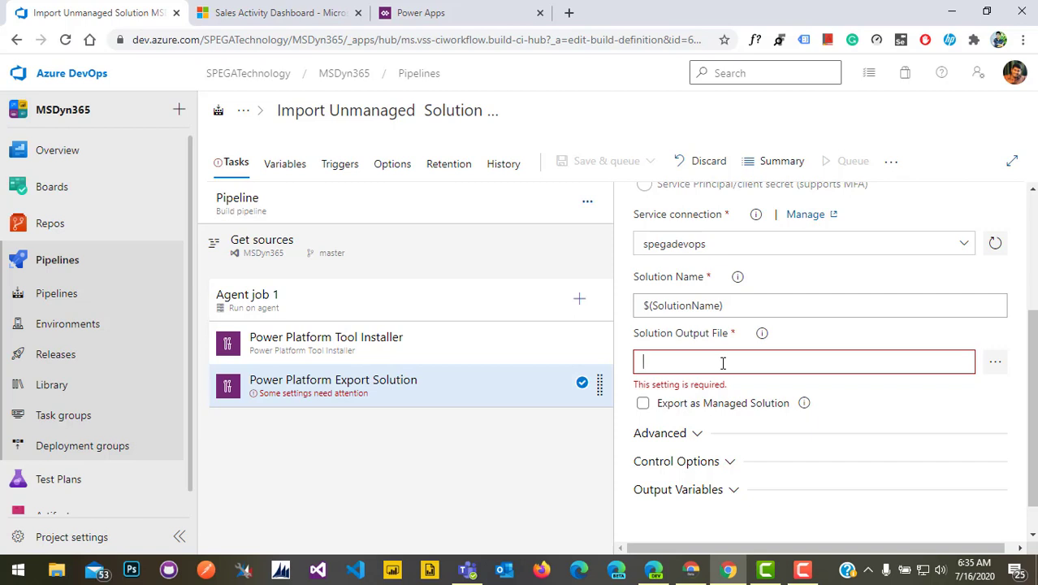
text($(Build.ArtifactStagingDirectory)\$(SolutionName).zip)
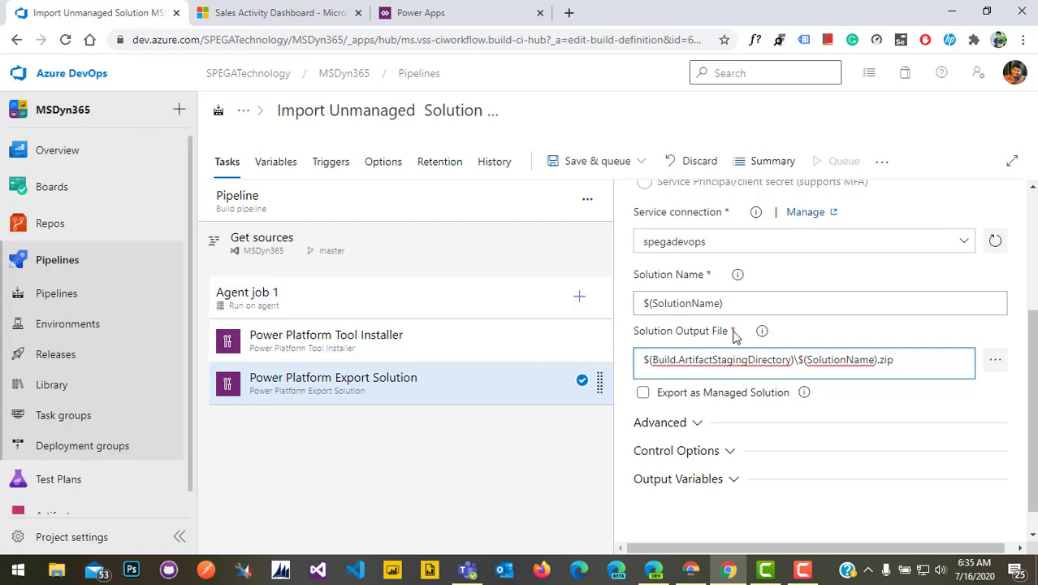
scroll(735, 335, up, 3)
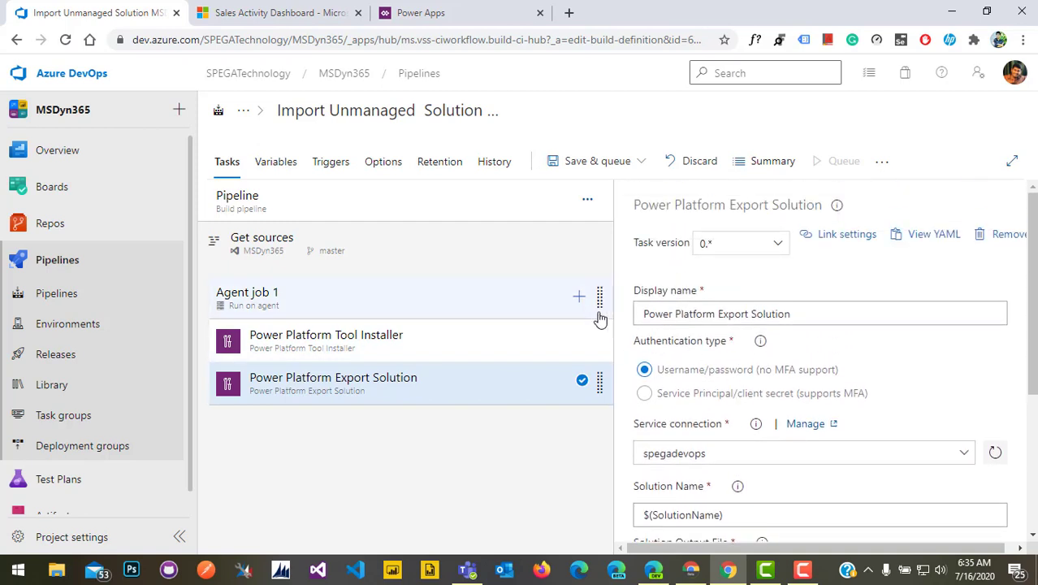
Search 'power p', add the Power Platform Import Solution task, and select it
click(579, 296)
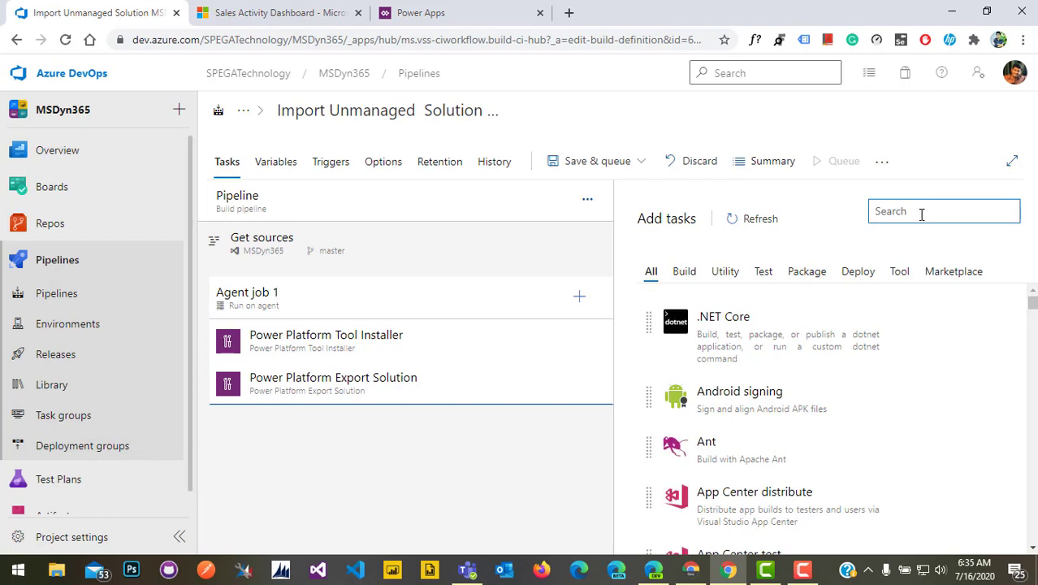
text(power)
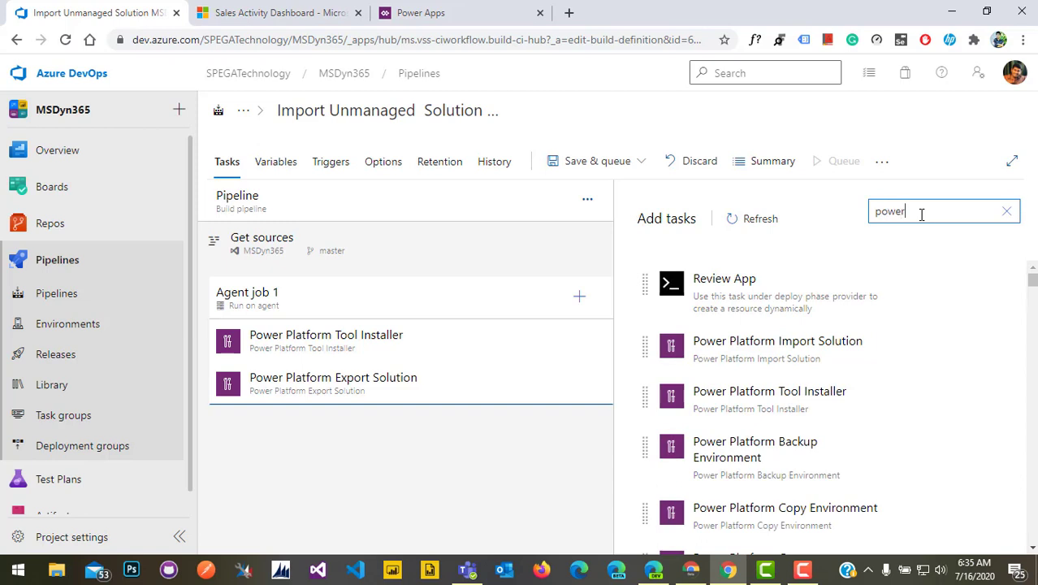
text( p)
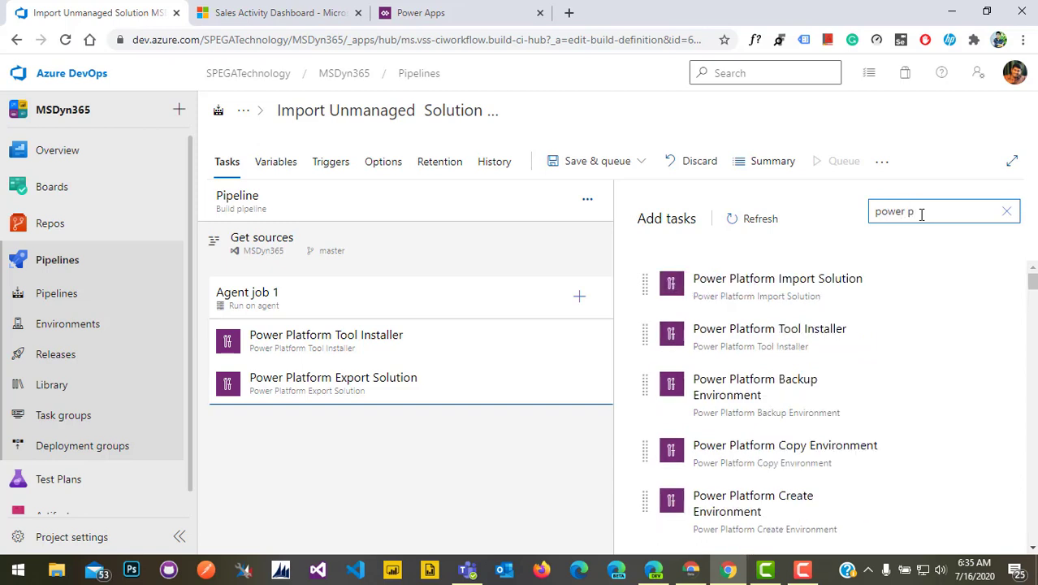
mouse_move(821, 287)
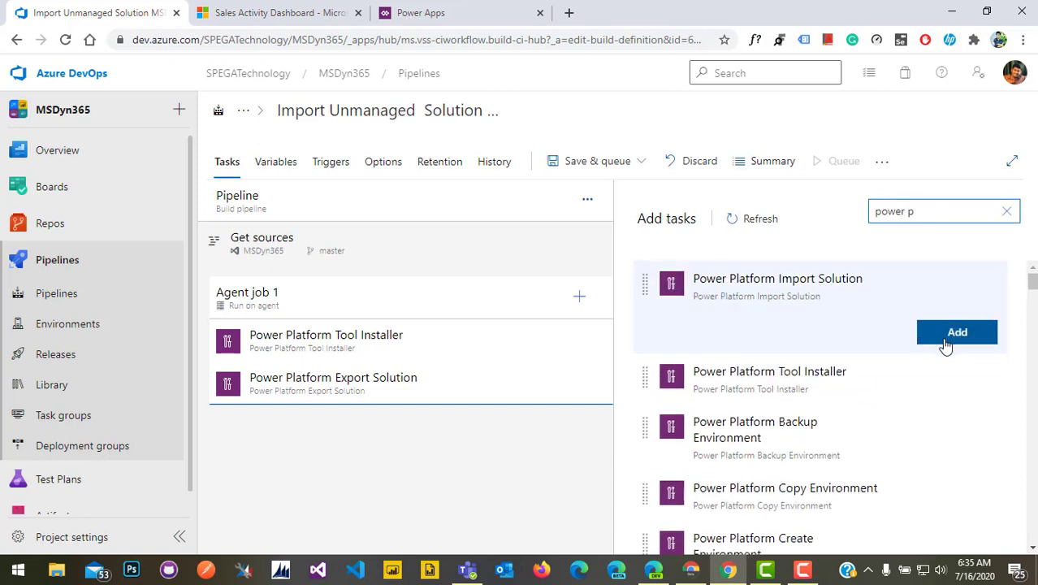
click(947, 346)
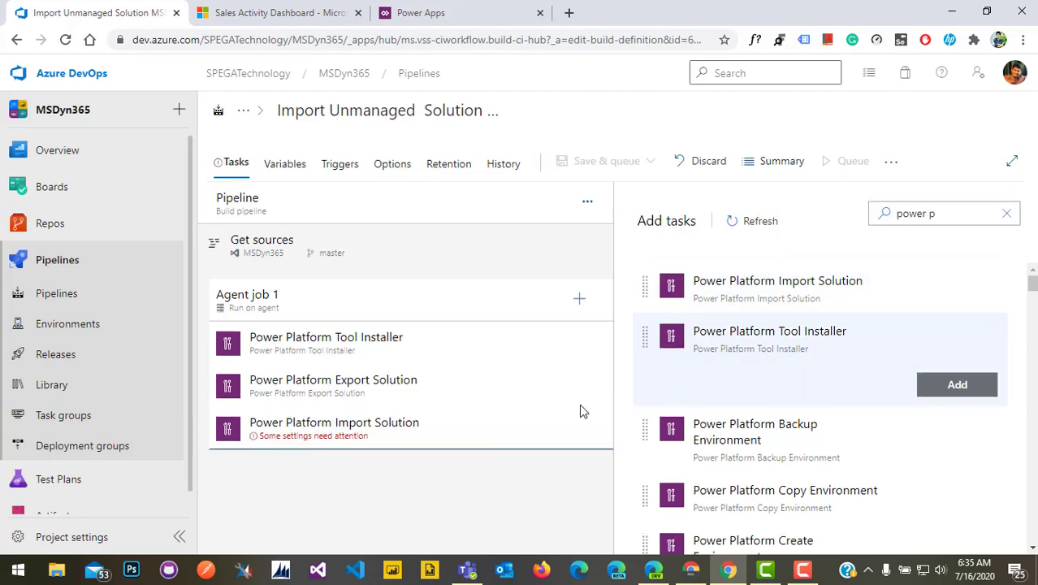
click(341, 433)
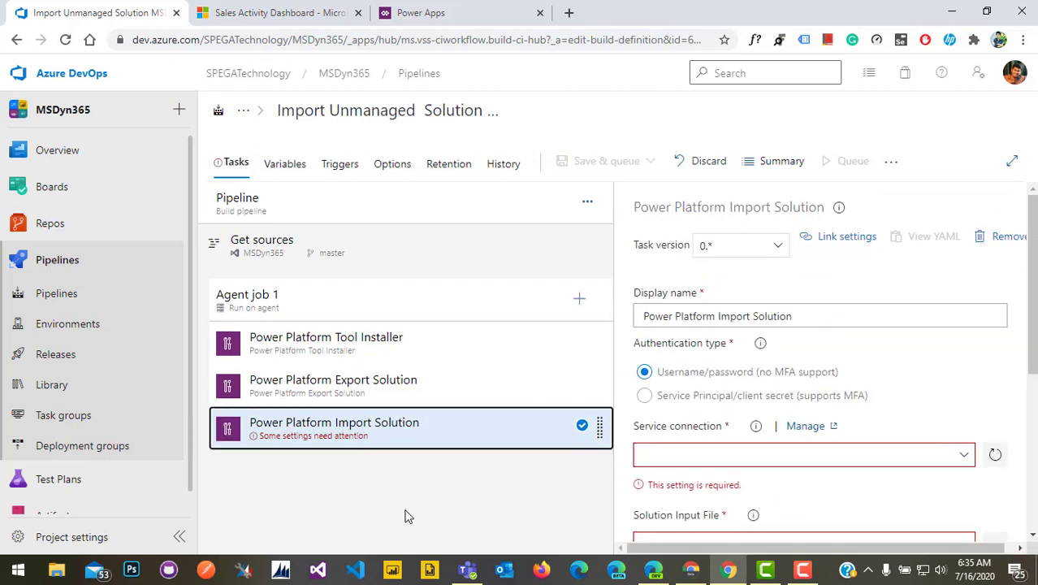
scroll(687, 488, down, 2)
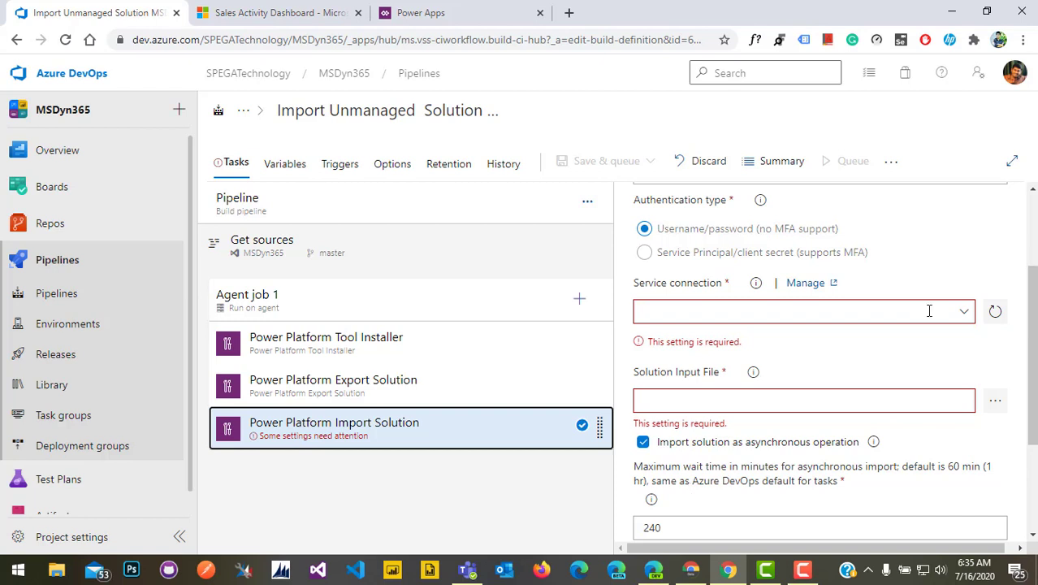
From the service connection Manage link, start a new Generic service connection
click(805, 283)
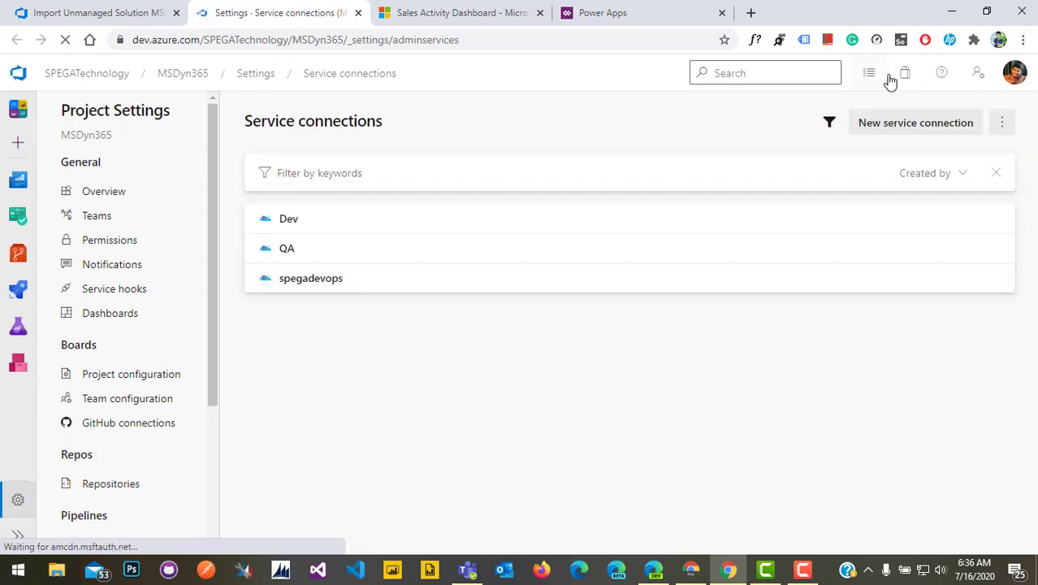
click(899, 124)
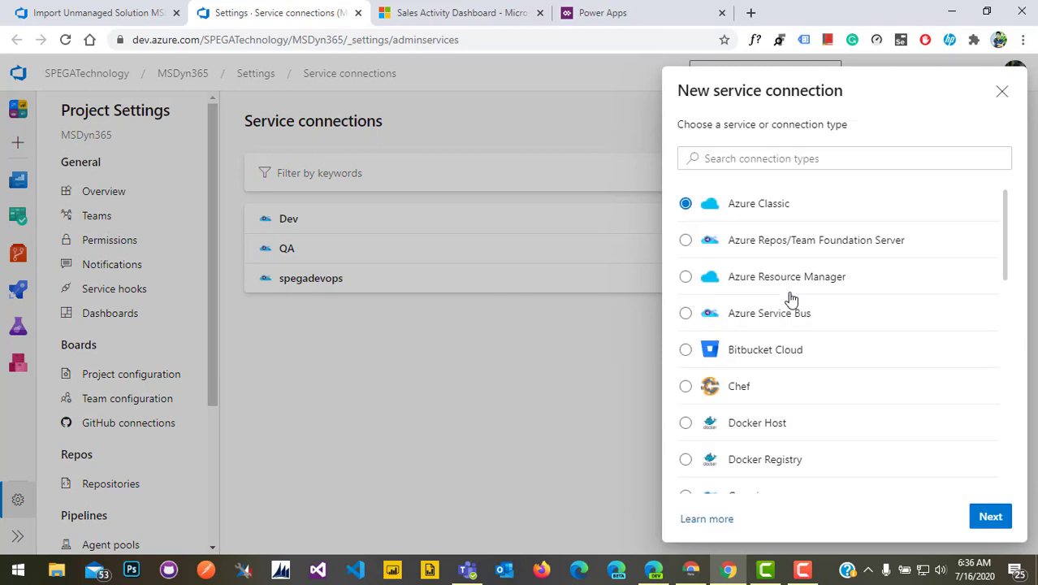
scroll(799, 394, down, 3)
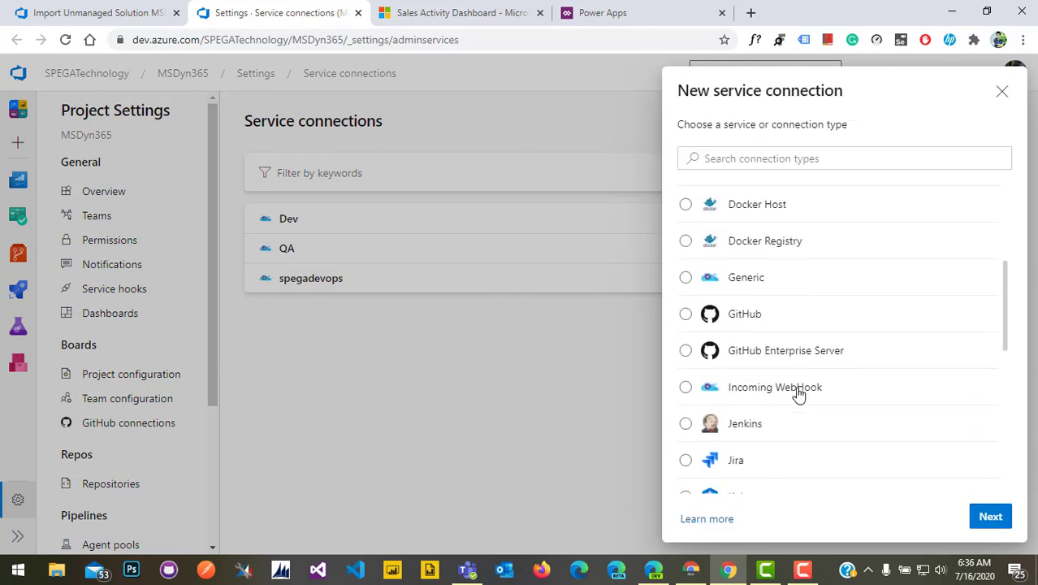
click(686, 276)
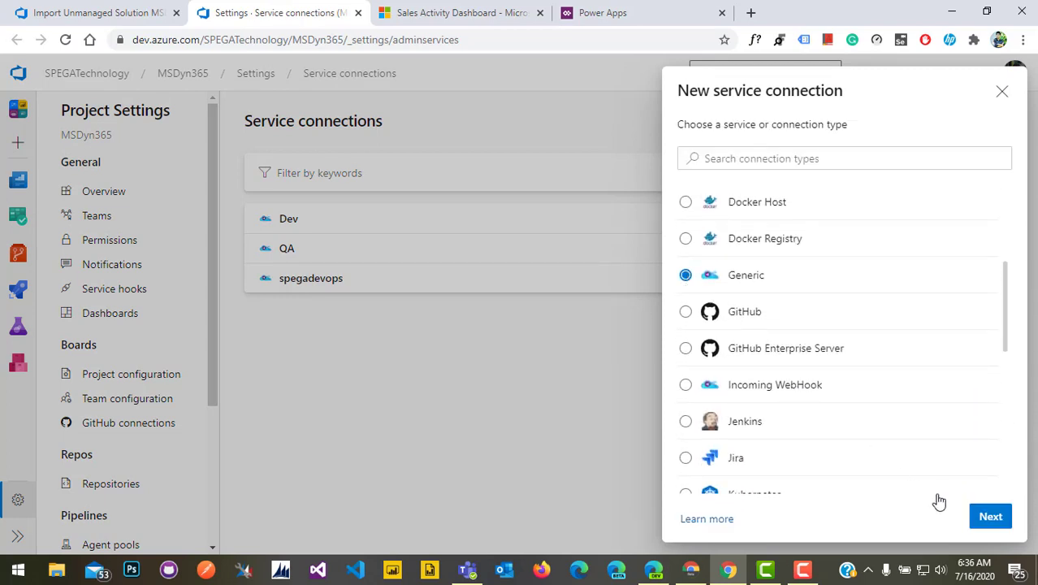
click(990, 518)
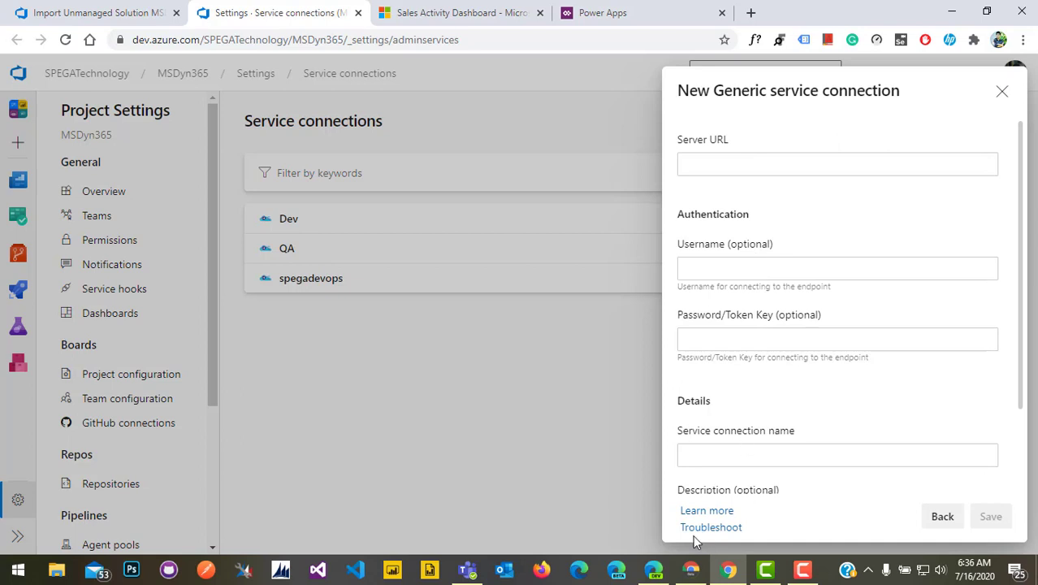
click(735, 163)
text(https://spegabuild.crm.dynamics.com/)
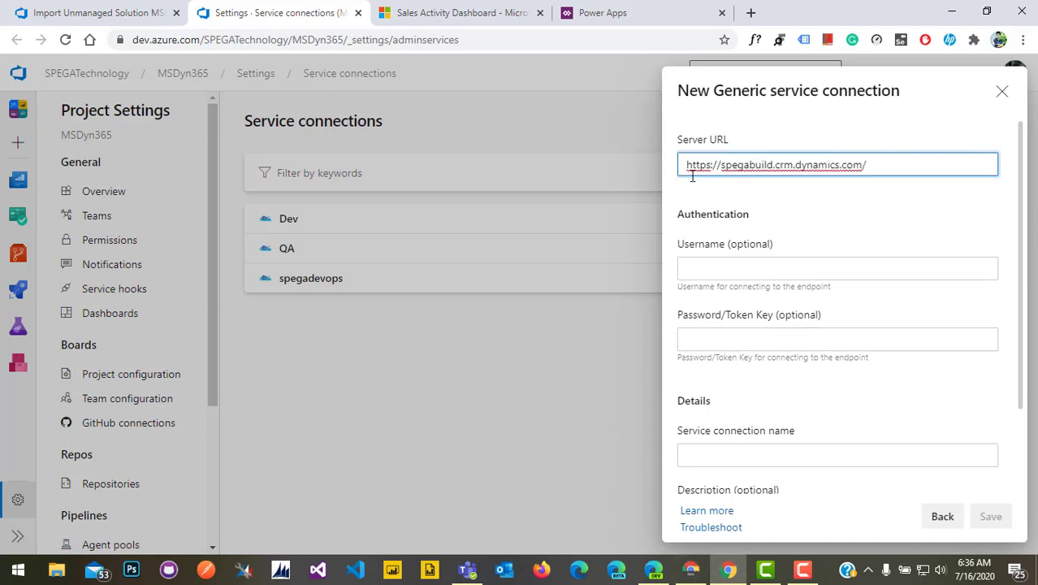
click(702, 261)
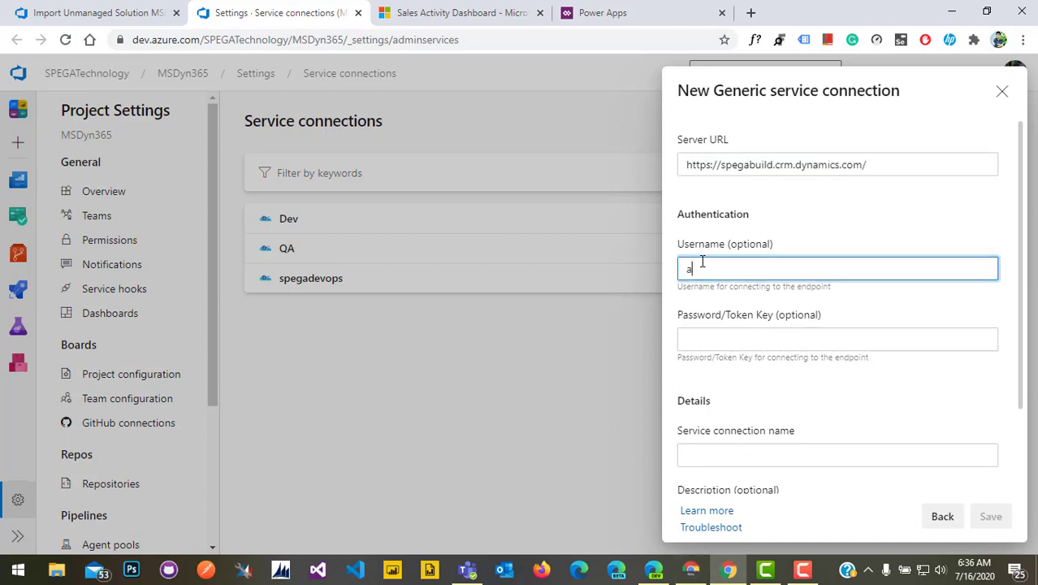
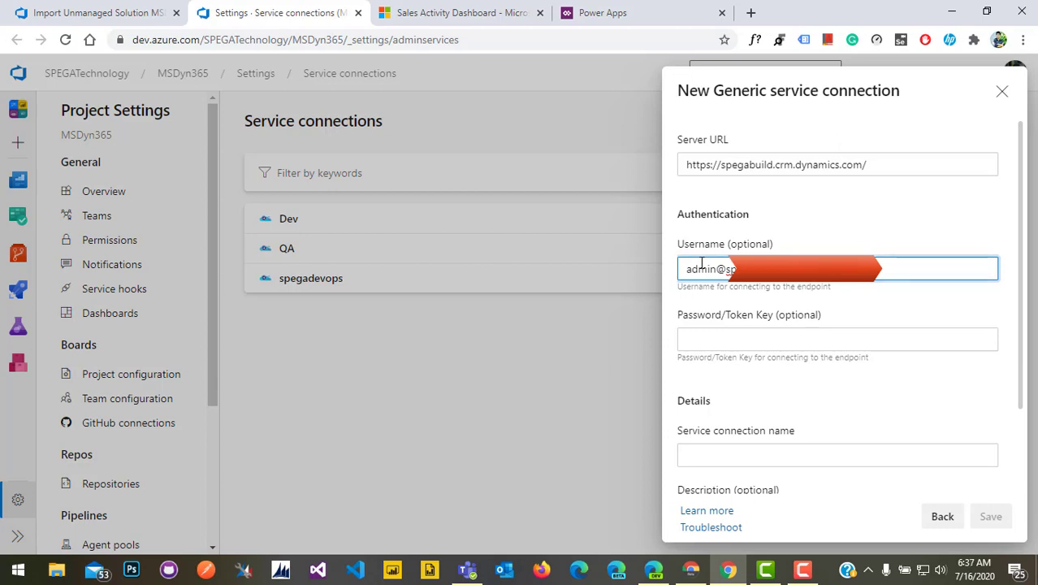
key(Tab)
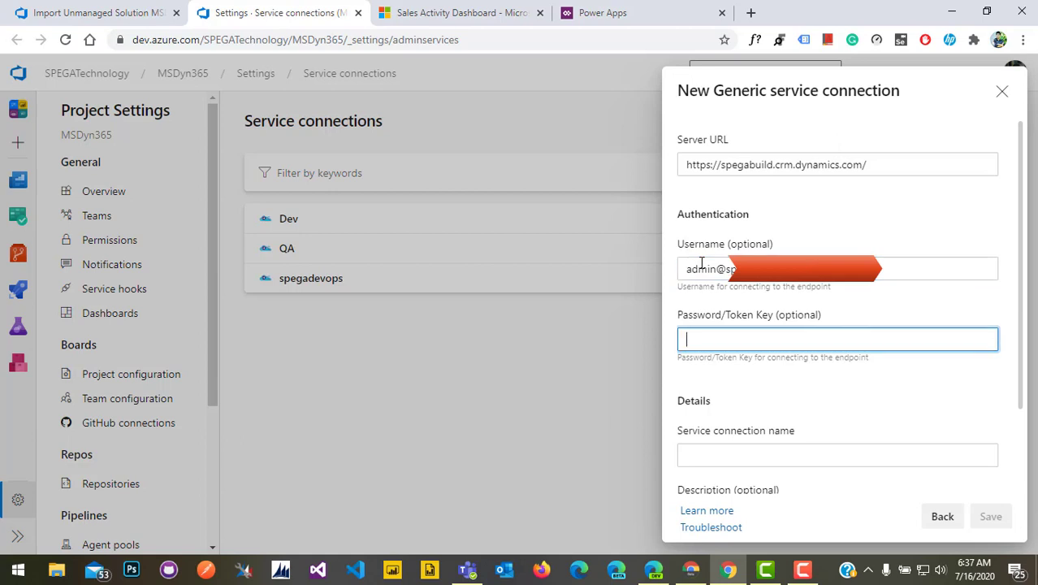
text(••••••••••)
Name the connection spegabuild and save it
click(730, 452)
text(s)
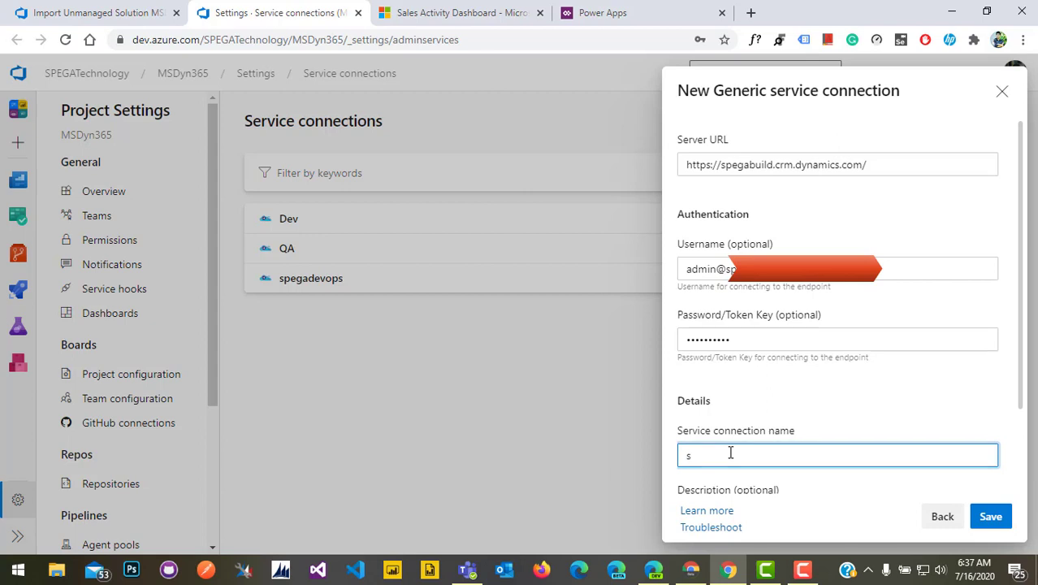
text(pegabuild)
click(990, 517)
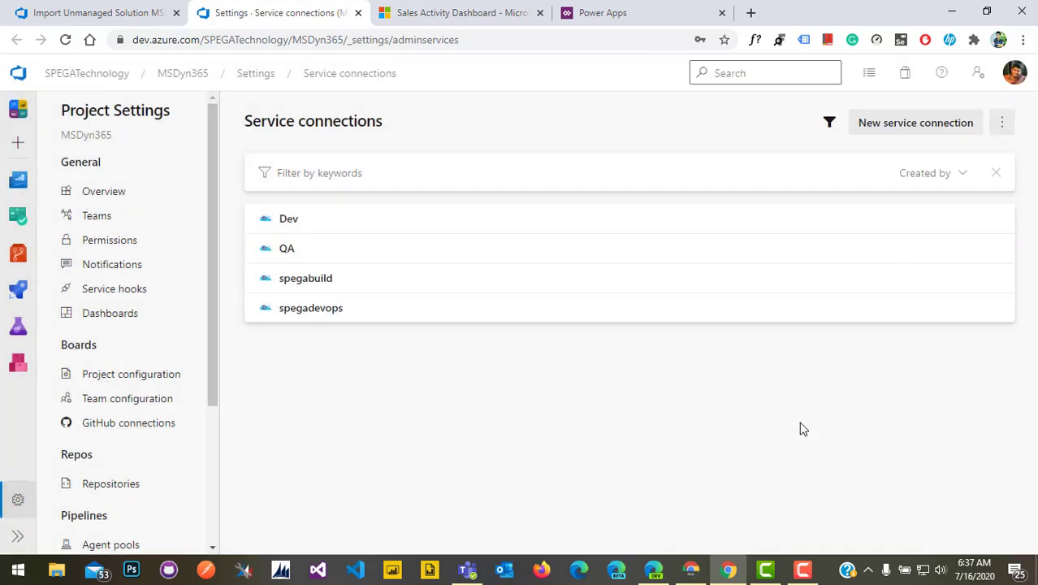
Refresh the service connections and set the Import Solution task's connection to spegabuild
click(121, 14)
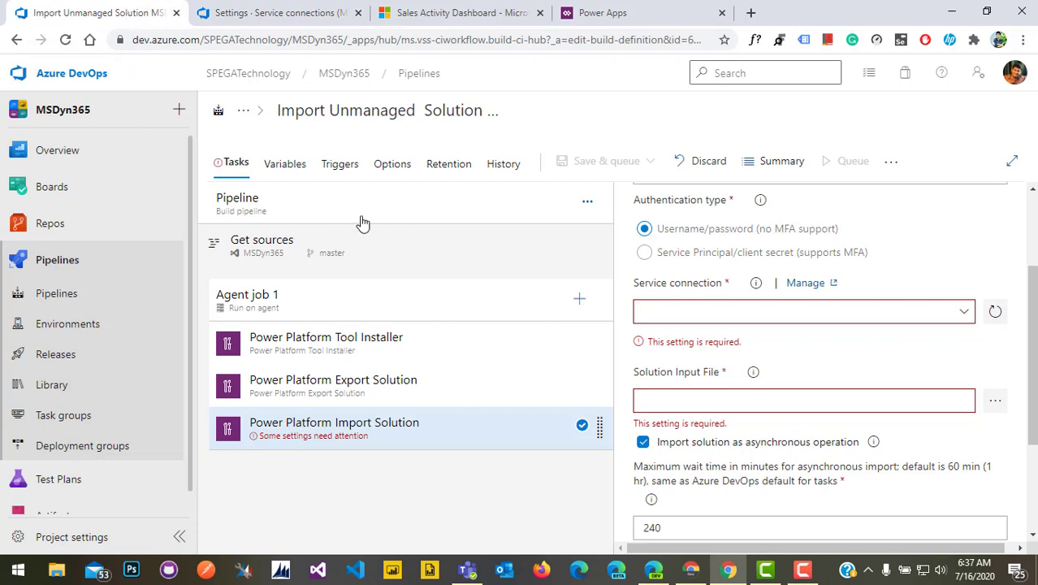
click(995, 314)
click(965, 314)
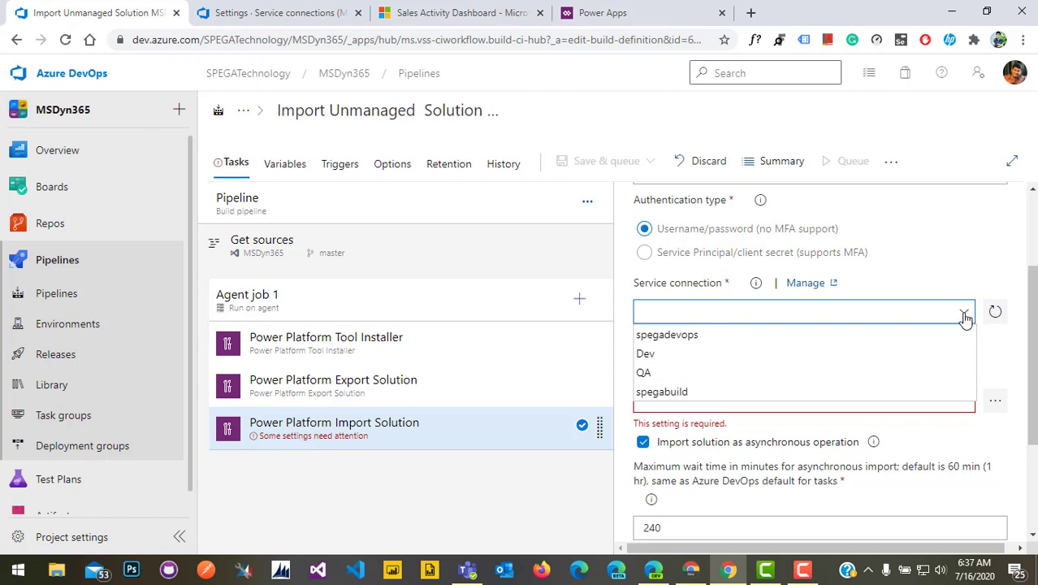
click(774, 398)
click(778, 374)
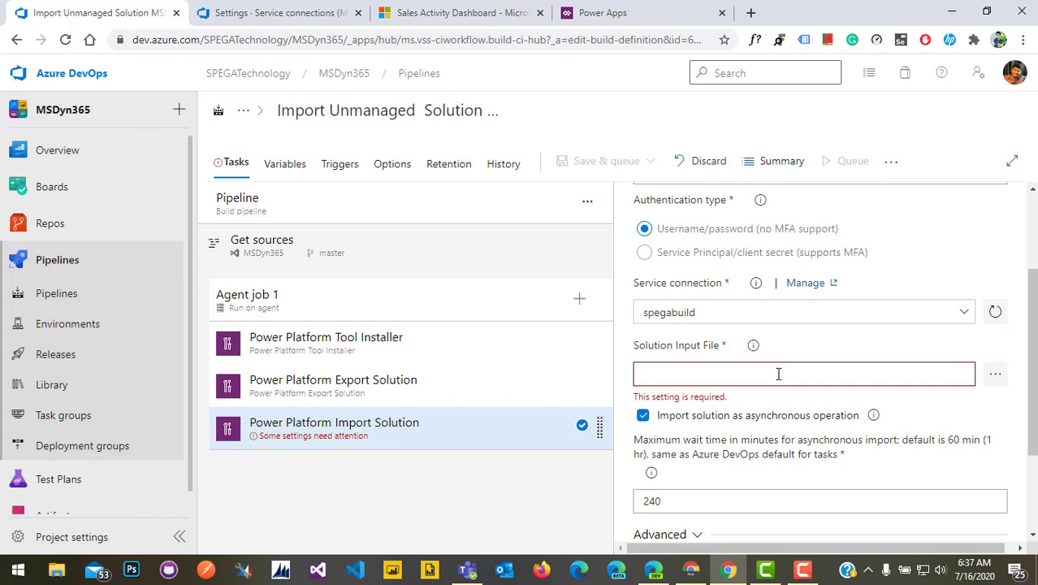
click(394, 398)
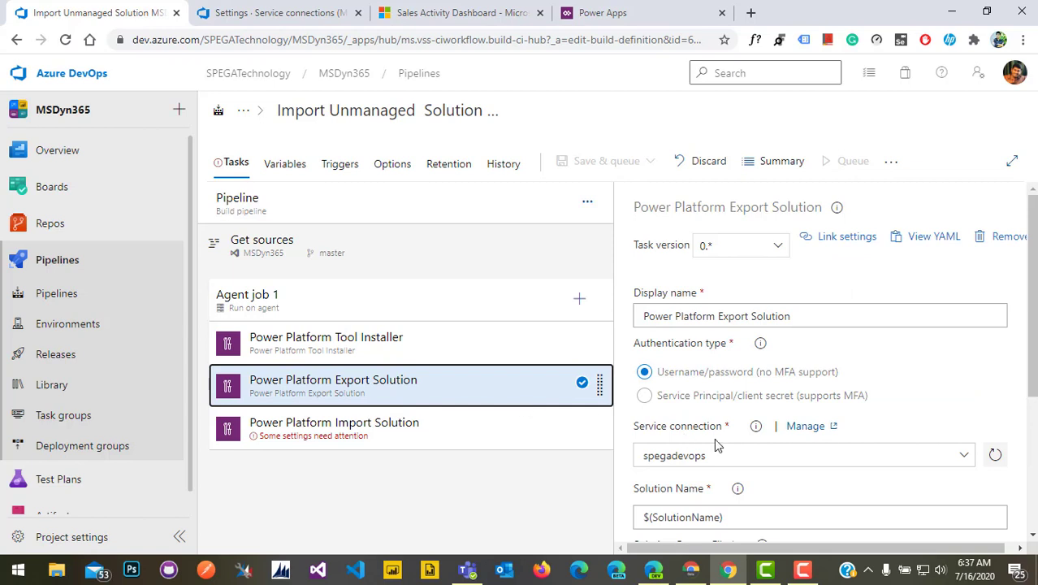
Copy the Export task's output path into Import's Solution Input File: $(Build.ArtifactStagingDirectory)\$(SolutionName).zip
scroll(759, 425, down, 3)
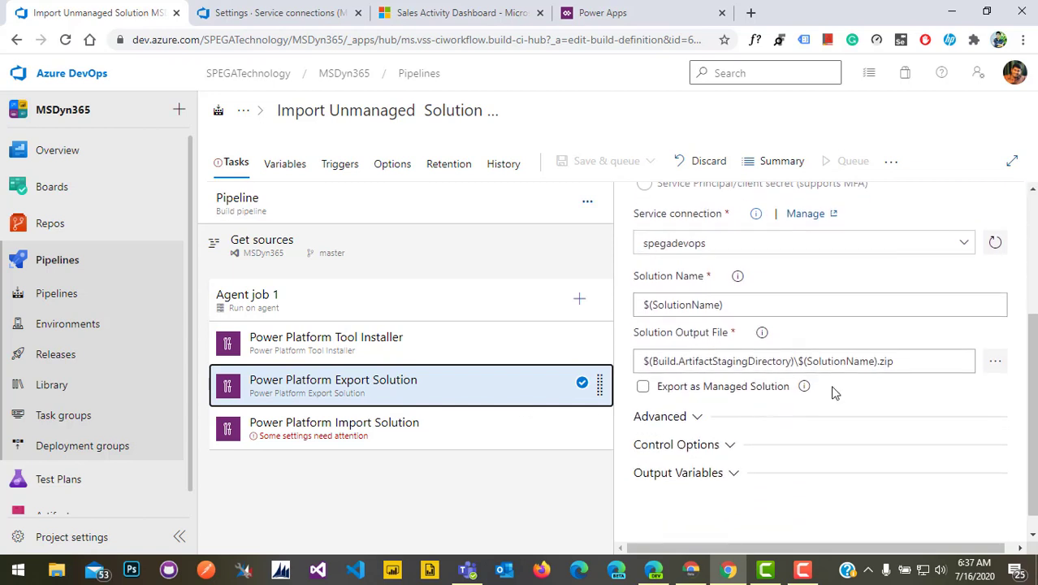
click(912, 365)
drag(912, 365, 582, 385)
key(ctrl+c)
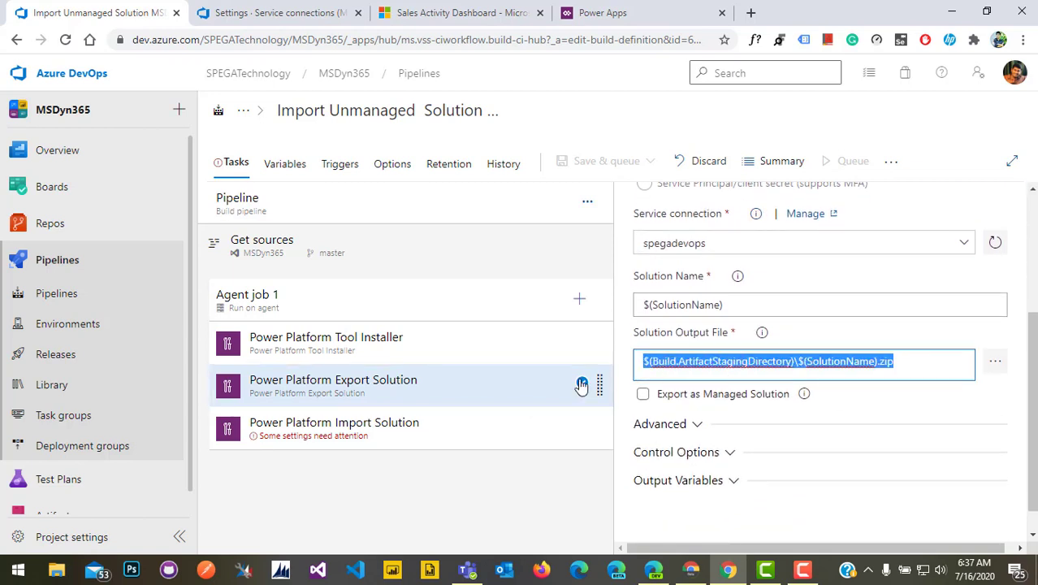
click(417, 445)
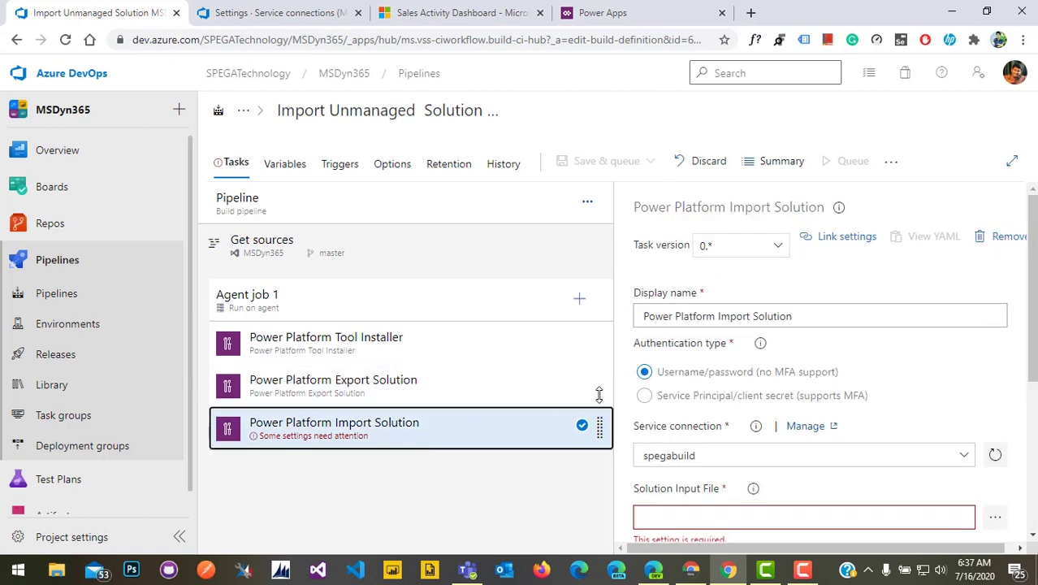
scroll(703, 488, down, 2)
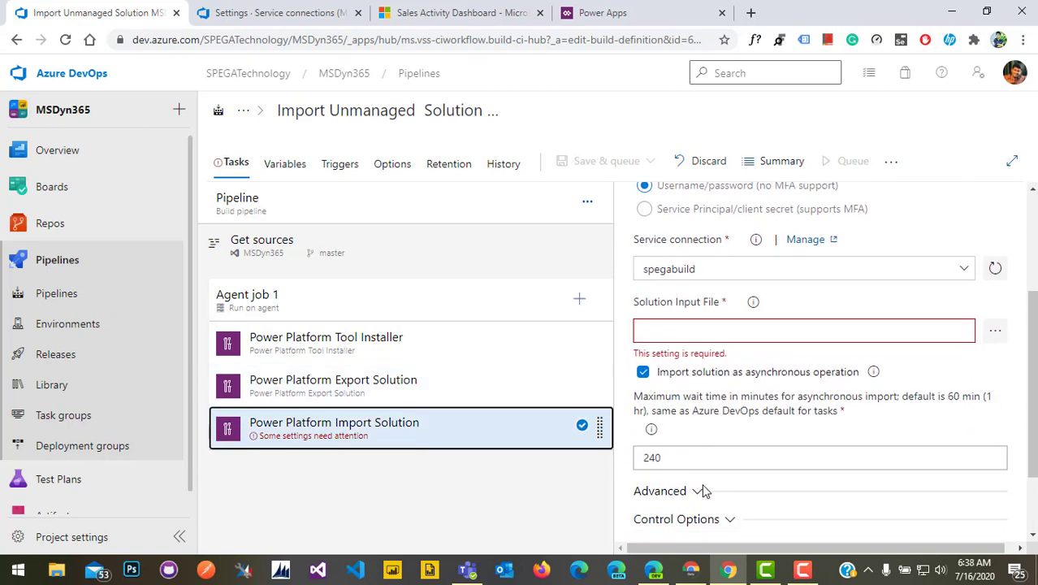
click(703, 331)
key(ctrl+v)
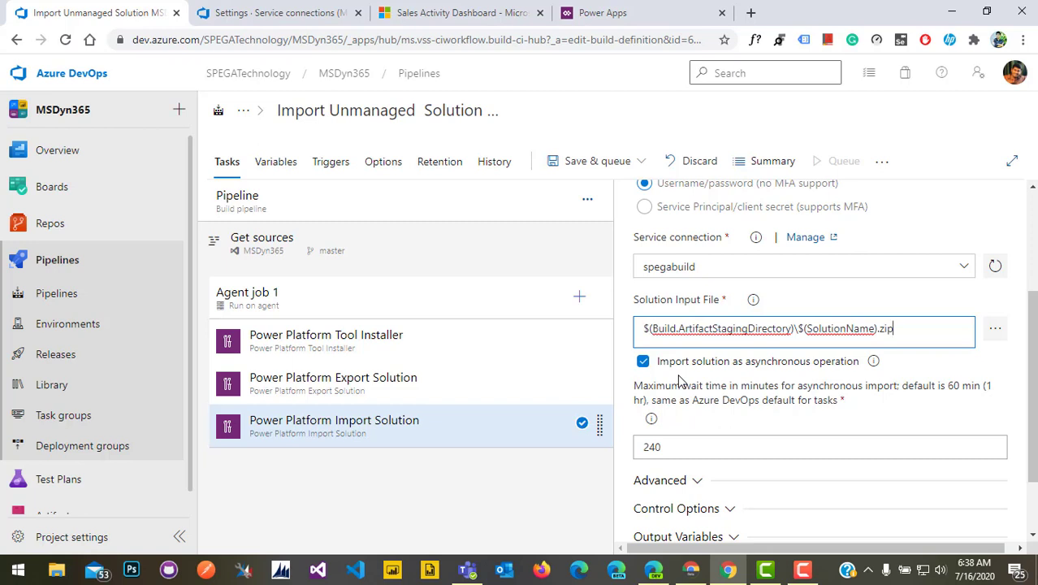
Add a Power Platform Publish Customizations task (search 'power') to Agent job 1 using spegabuild
click(579, 297)
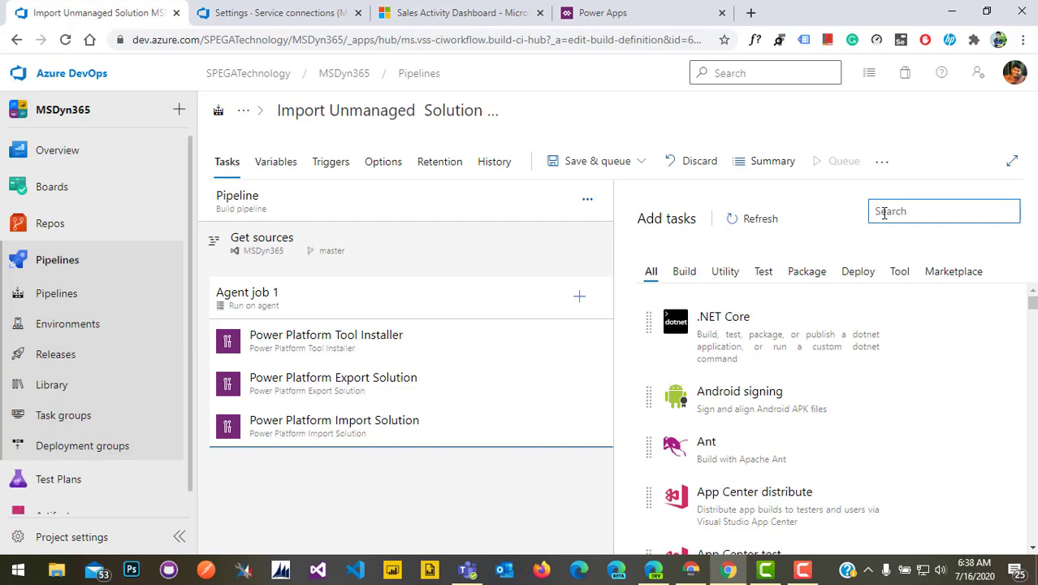
text(power)
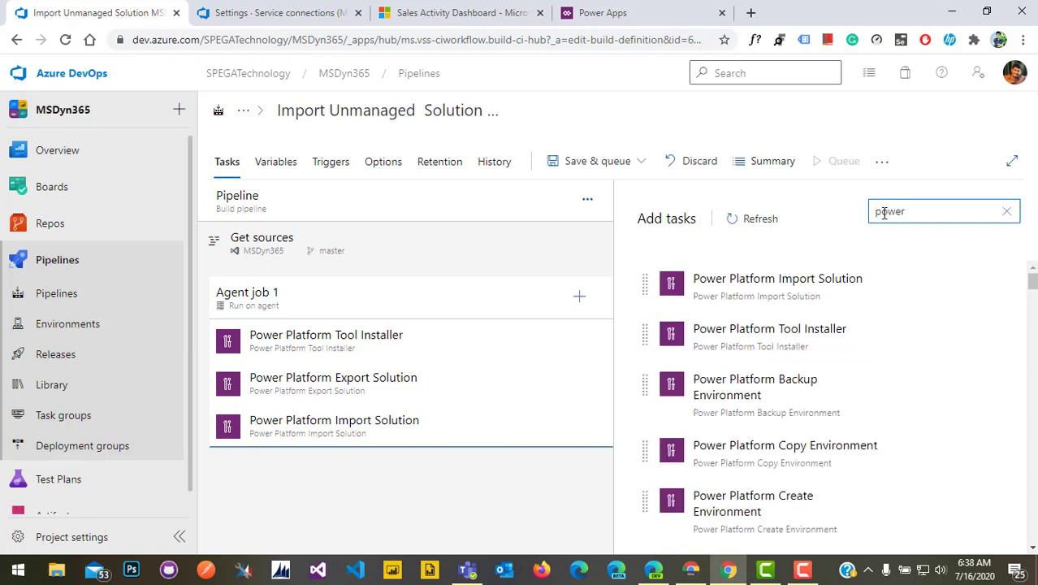
scroll(893, 422, down, 3)
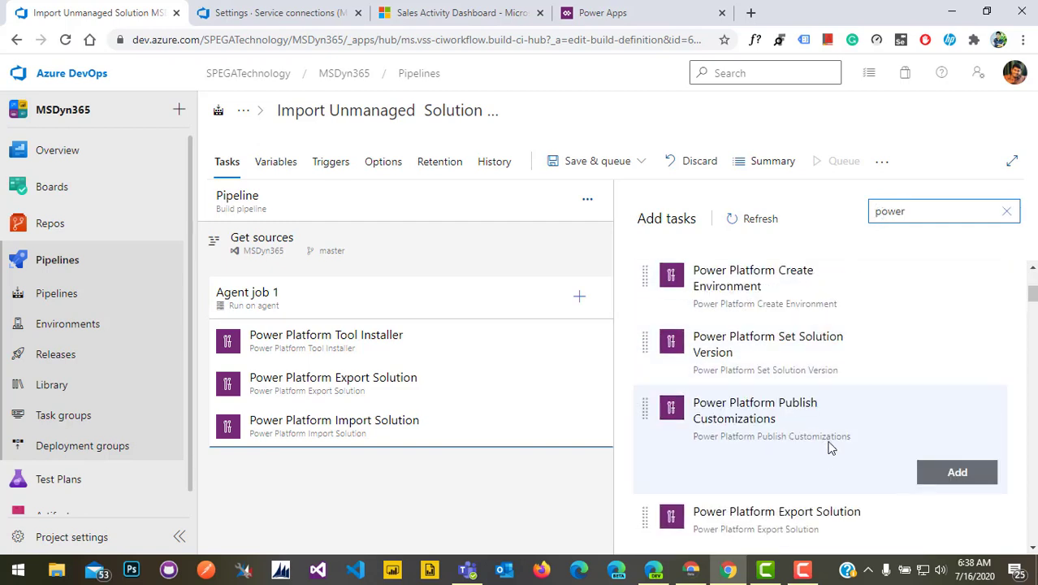
click(957, 472)
click(432, 479)
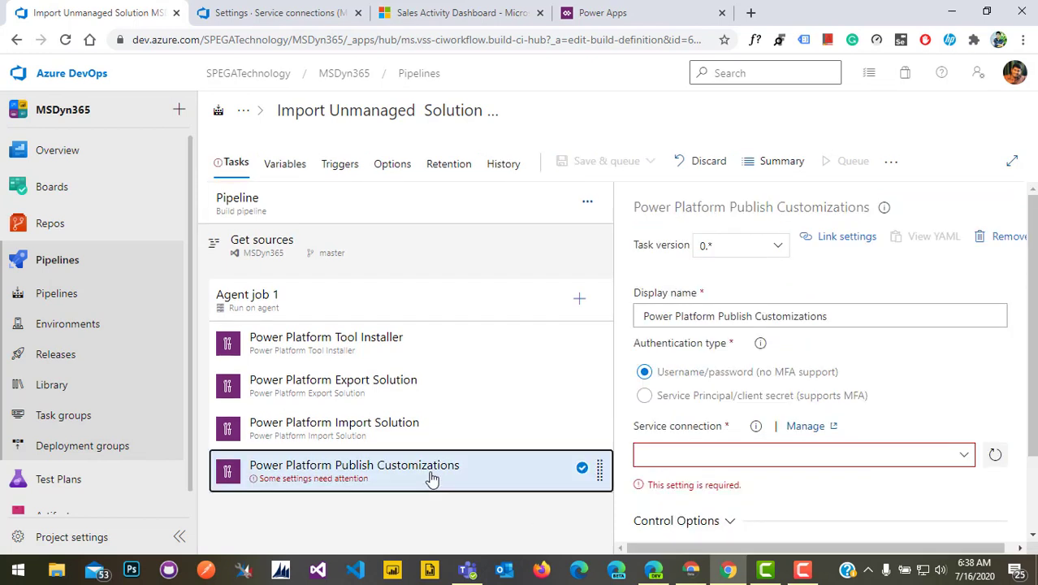
scroll(710, 451, down, 2)
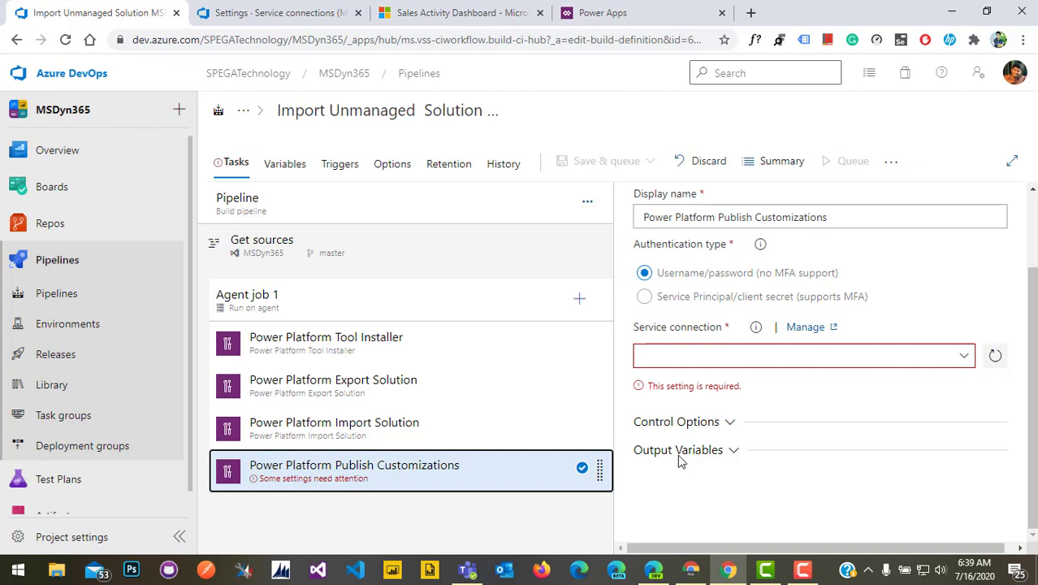
click(966, 357)
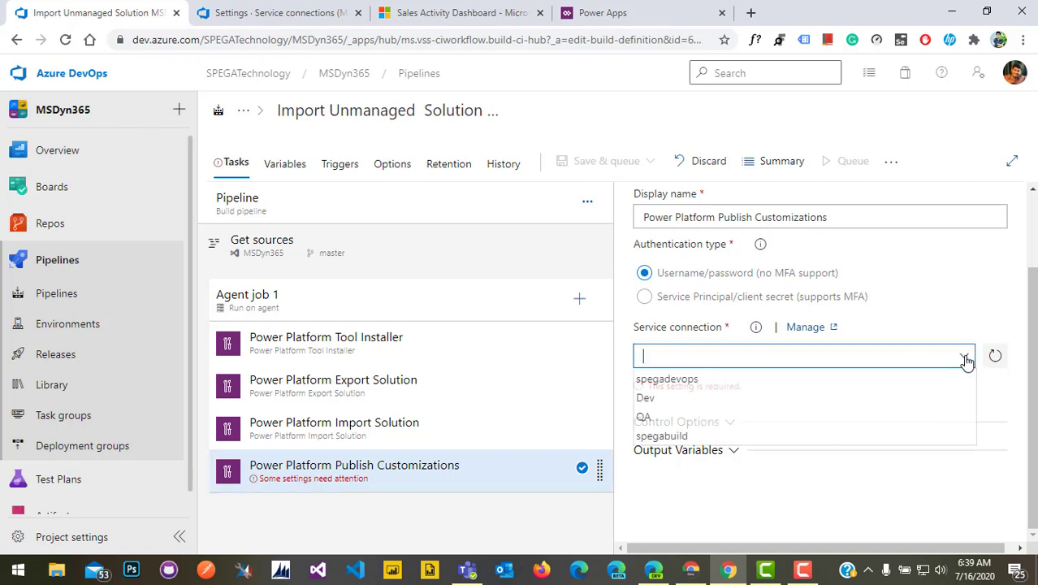
click(788, 436)
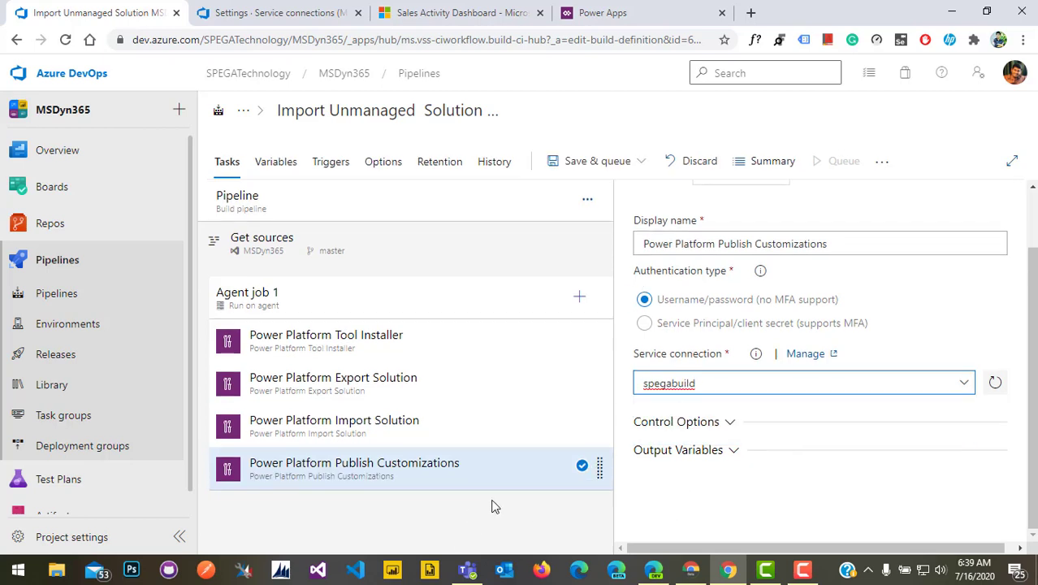
Save the pipeline, then queue and run it on the master branch
click(636, 160)
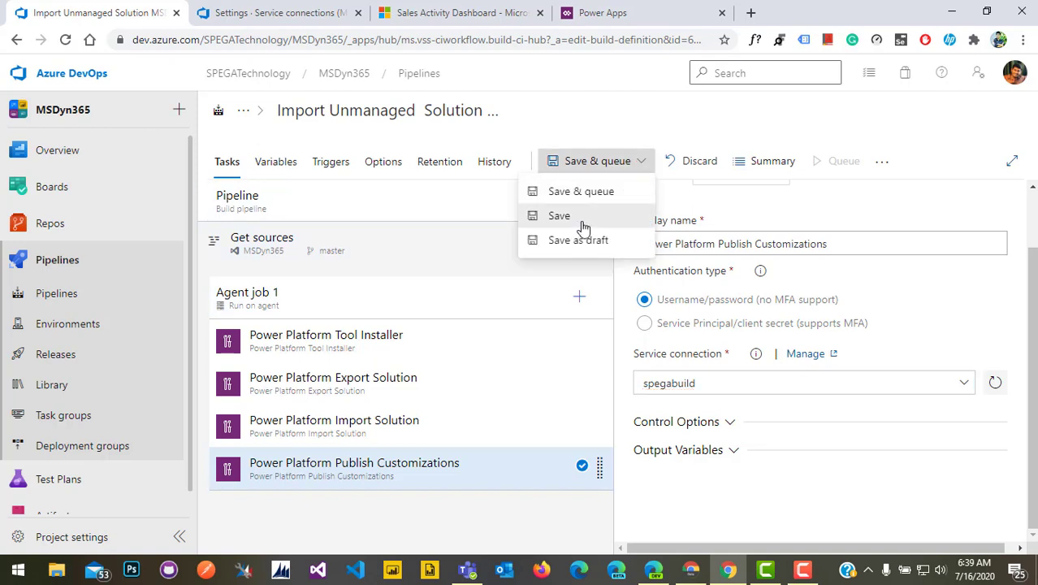
click(583, 216)
click(589, 367)
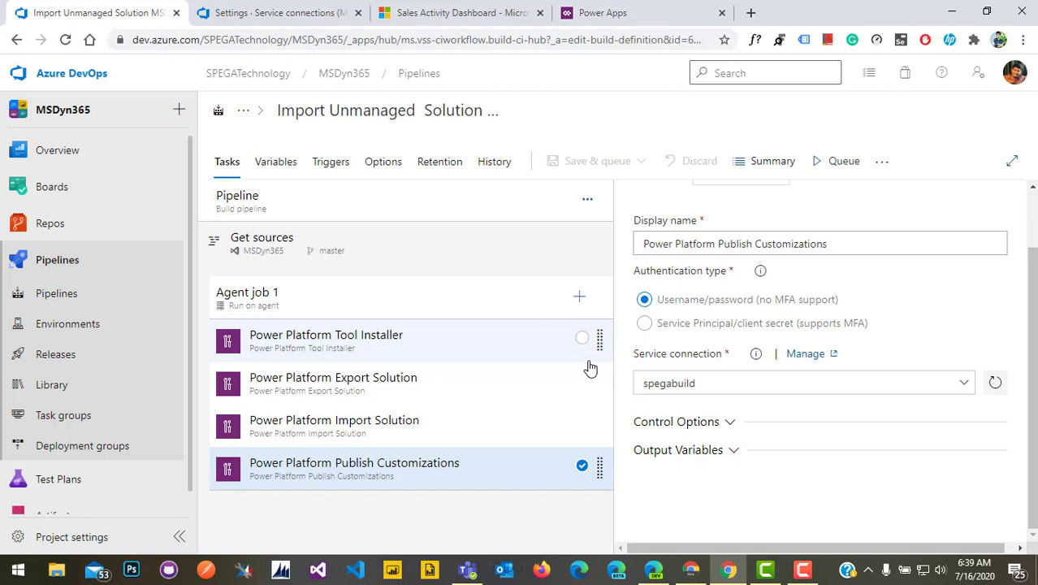
click(837, 163)
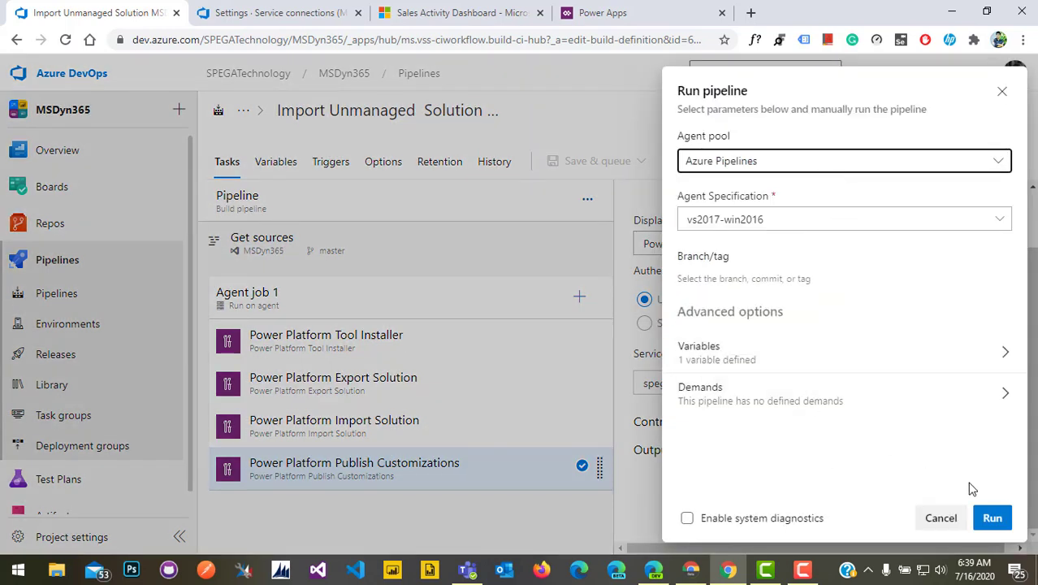
click(992, 520)
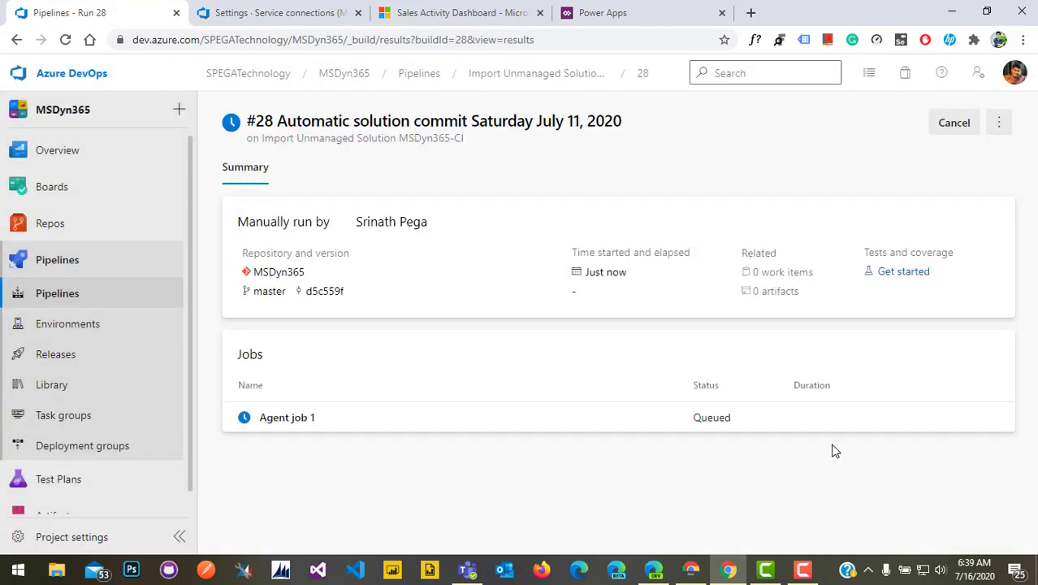
Open the run's Agent job 1 logs and watch export, import and publish tasks succeed
click(593, 439)
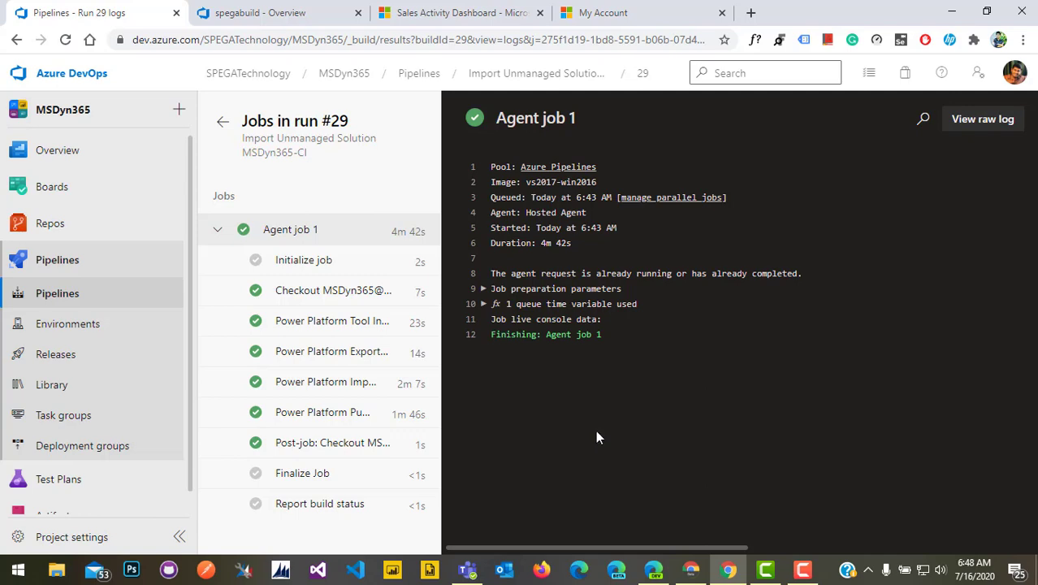
In a new tab, open the SPEGA Technology solution in the target environment's Power Apps solutions list
click(750, 12)
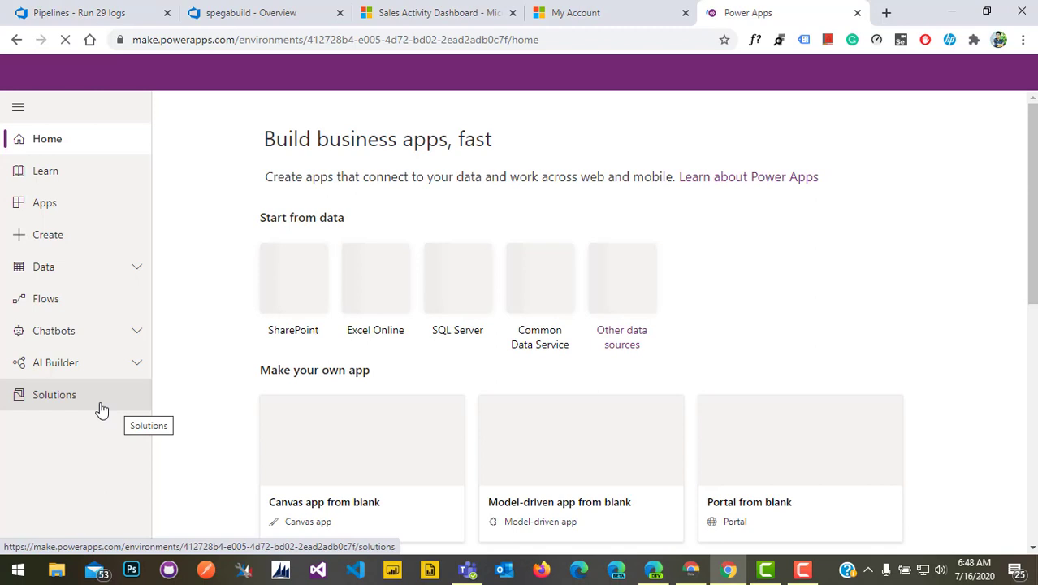
click(101, 409)
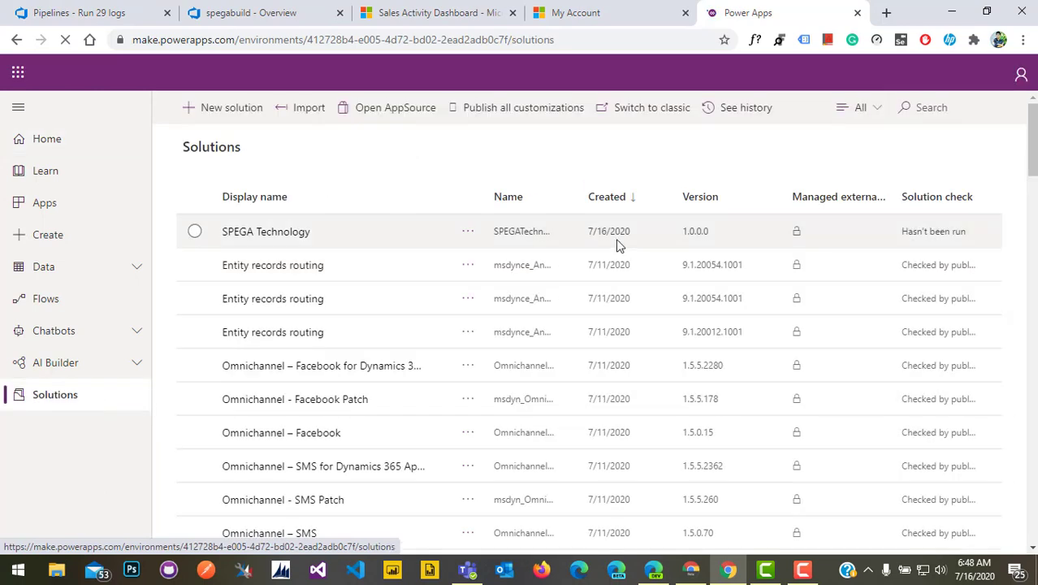
click(293, 234)
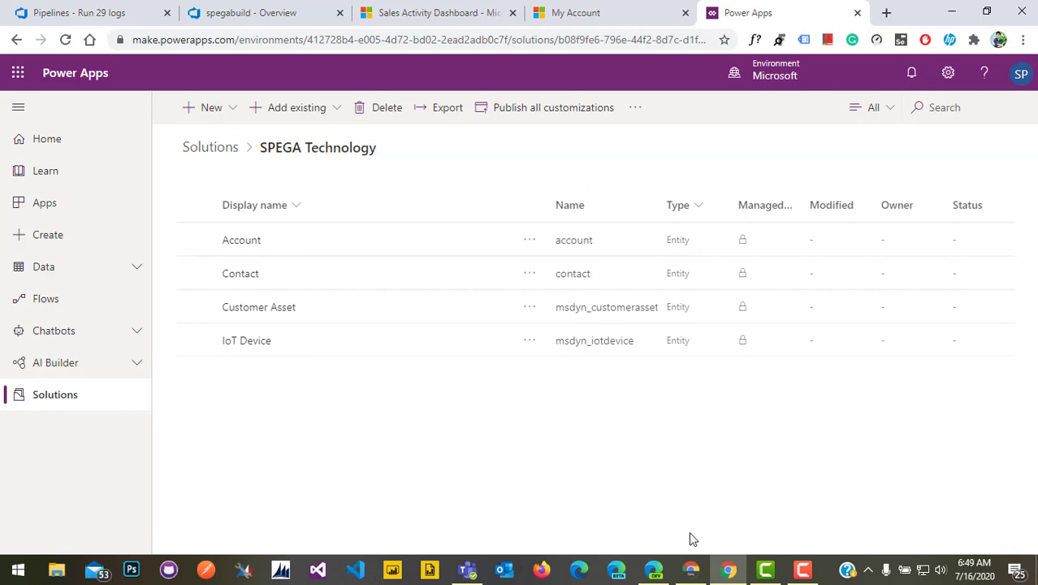
click(692, 575)
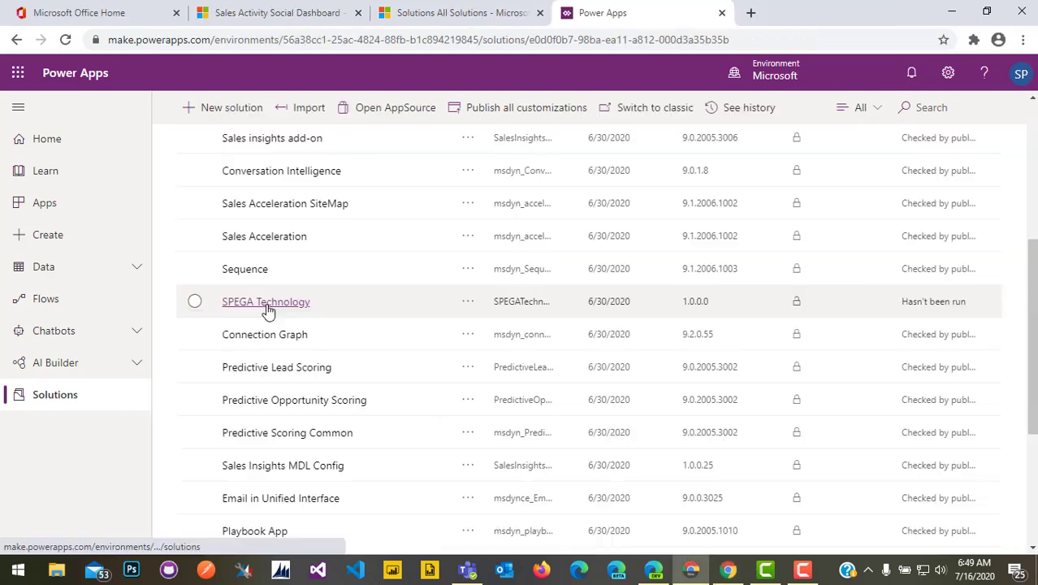
click(245, 299)
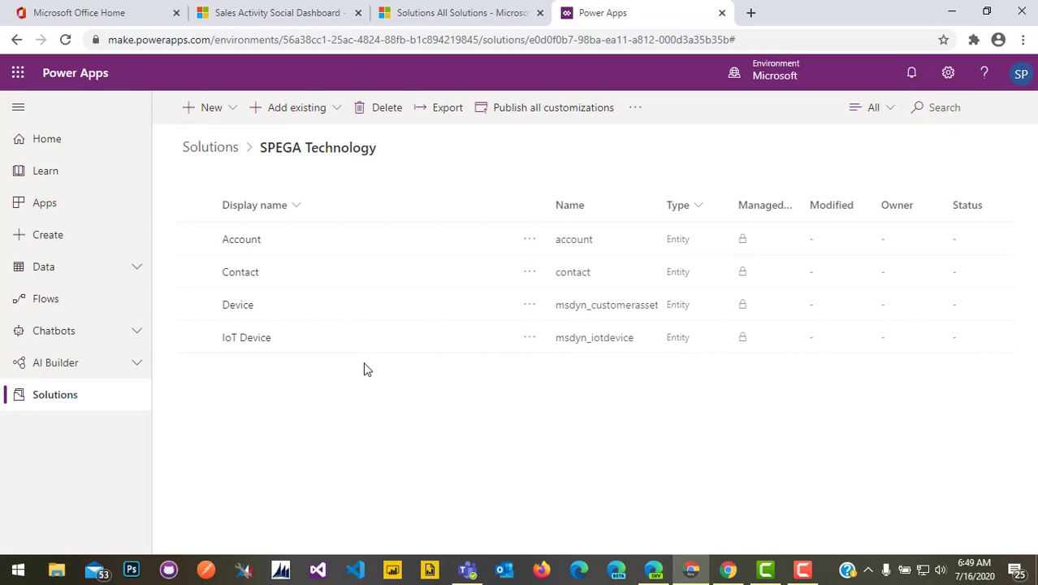